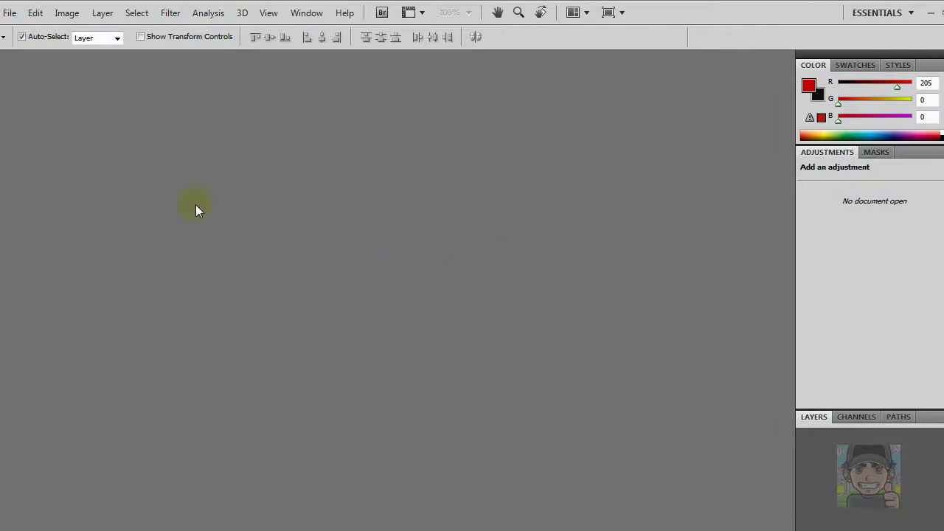
# - Open and close the Window menu a few times to view the available panels
pyautogui.click(322, 15)
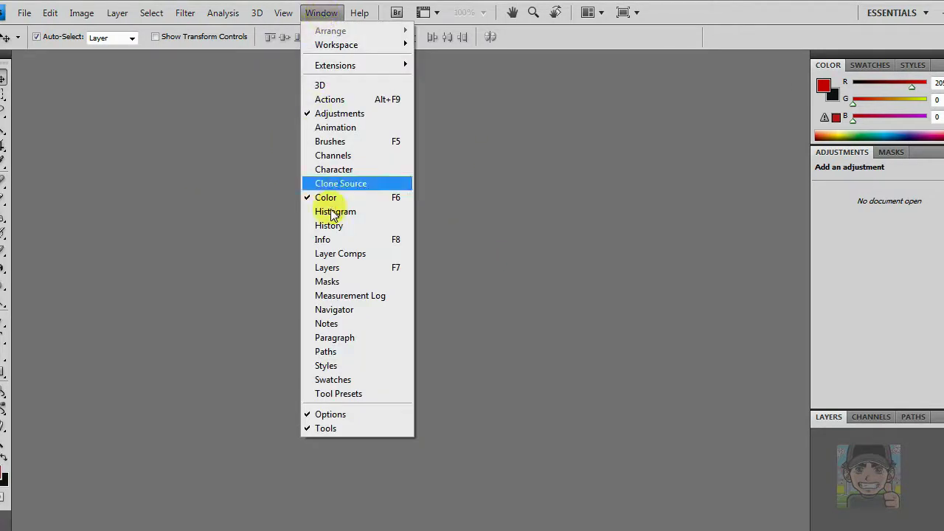
pyautogui.click(546, 186)
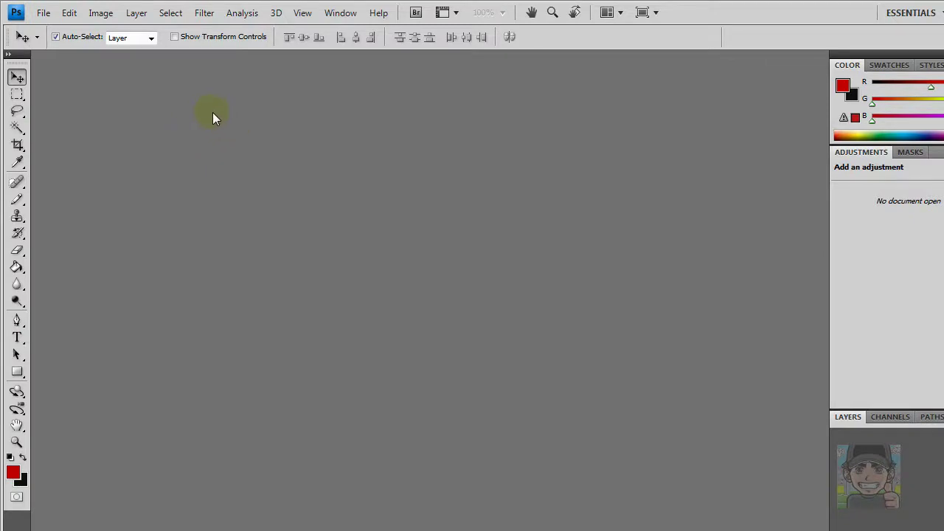
pyautogui.click(340, 15)
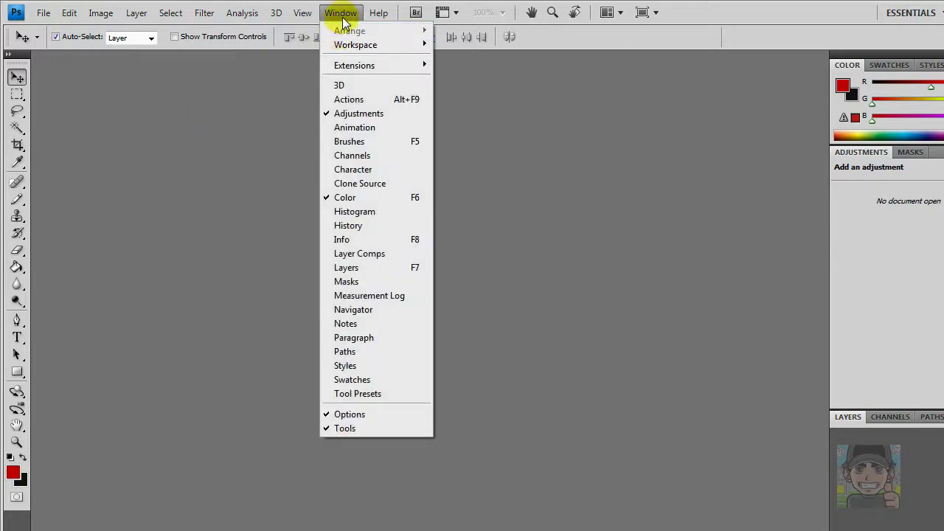
pyautogui.click(342, 16)
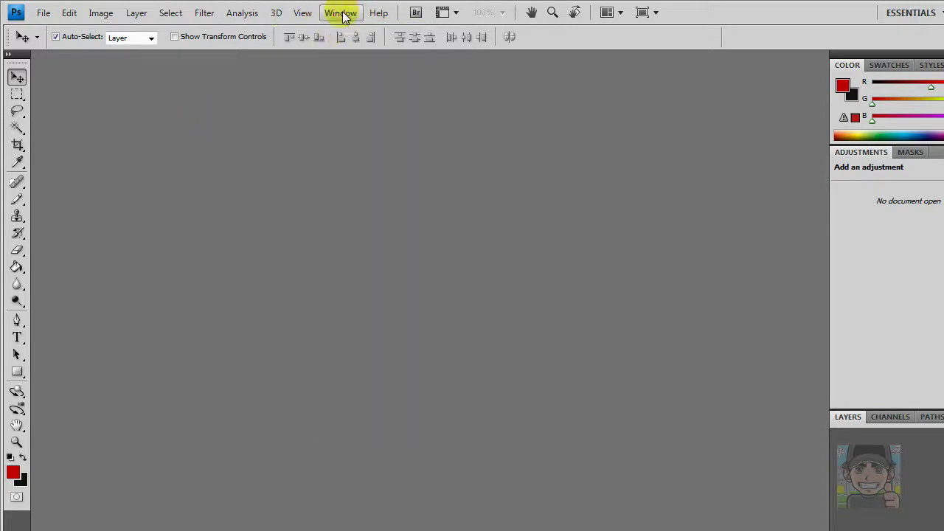
pyautogui.click(342, 16)
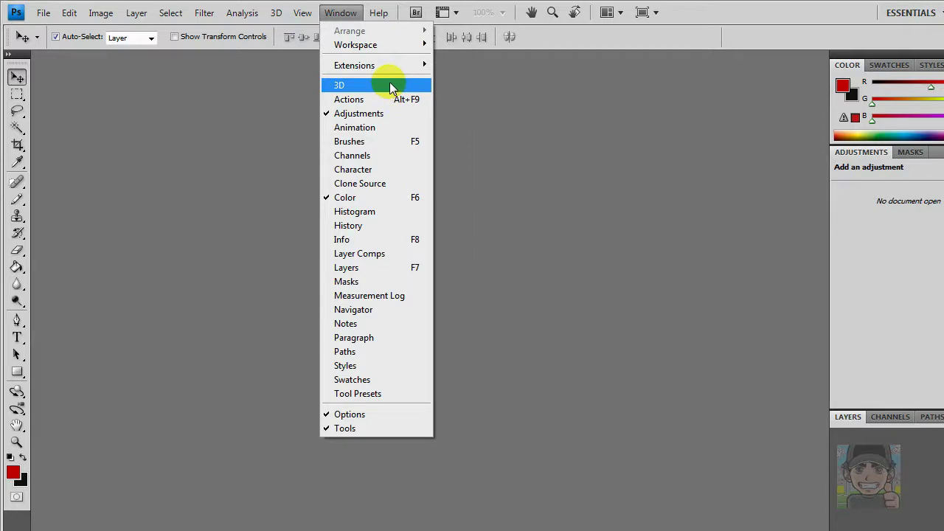
# - Show the History/Actions group, dock it below Color, and check both its tabs
pyautogui.click(351, 103)
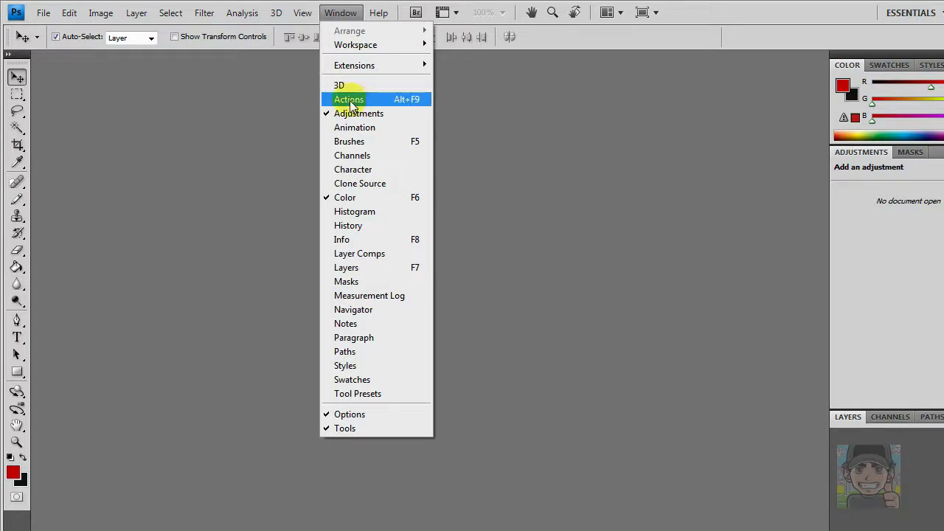
pyautogui.click(351, 103)
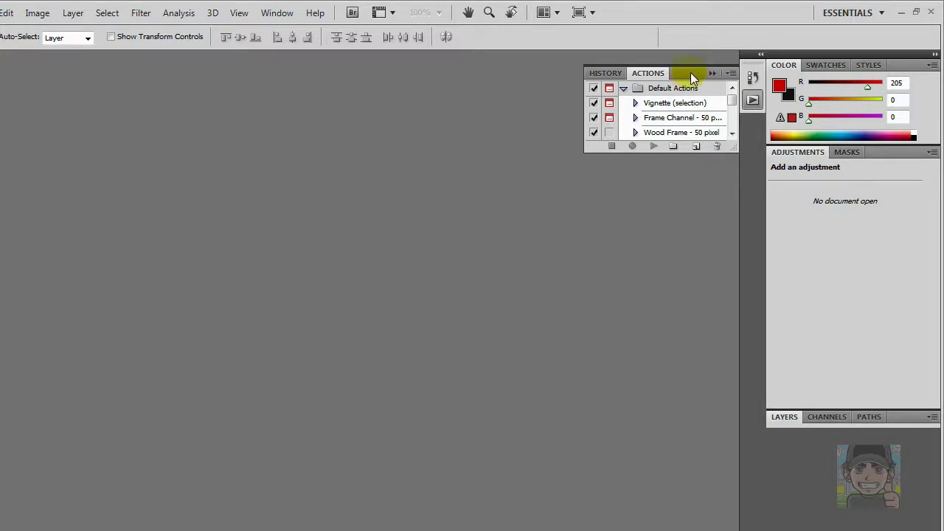
pyautogui.moveTo(693, 78); pyautogui.dragTo(866, 161)
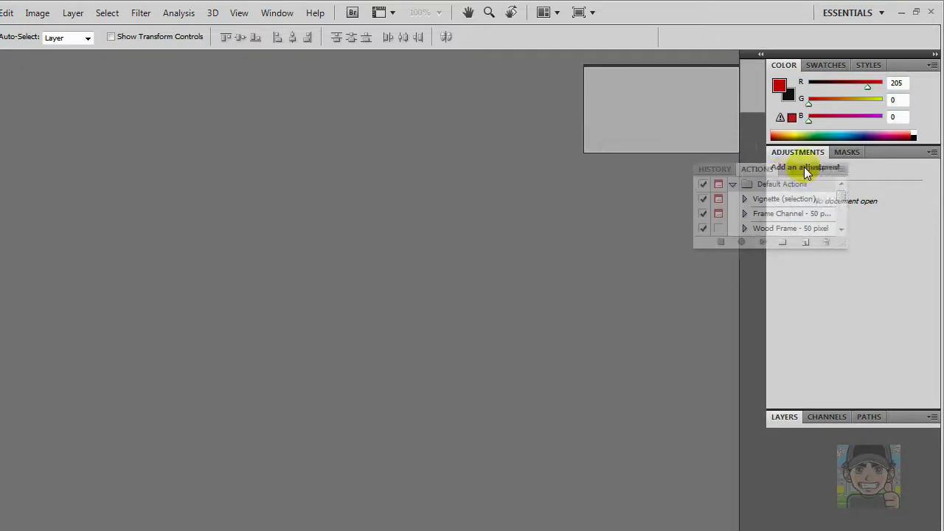
pyautogui.moveTo(863, 155)
pyautogui.mouseDown()
pyautogui.moveTo(859, 214)
pyautogui.moveTo(881, 152)
pyautogui.moveTo(876, 183)
pyautogui.moveTo(880, 157)
pyautogui.moveTo(841, 156)
pyautogui.moveTo(883, 153)
pyautogui.moveTo(876, 138)
pyautogui.mouseUp()
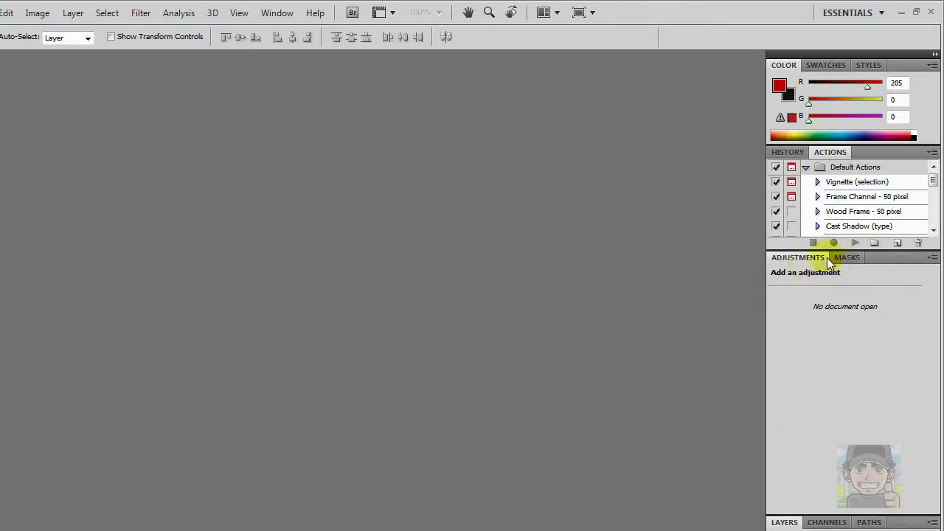
pyautogui.click(790, 153)
pyautogui.click(827, 153)
# - Show the Animation timeline, pull it out of the bottom dock and close it
pyautogui.click(275, 12)
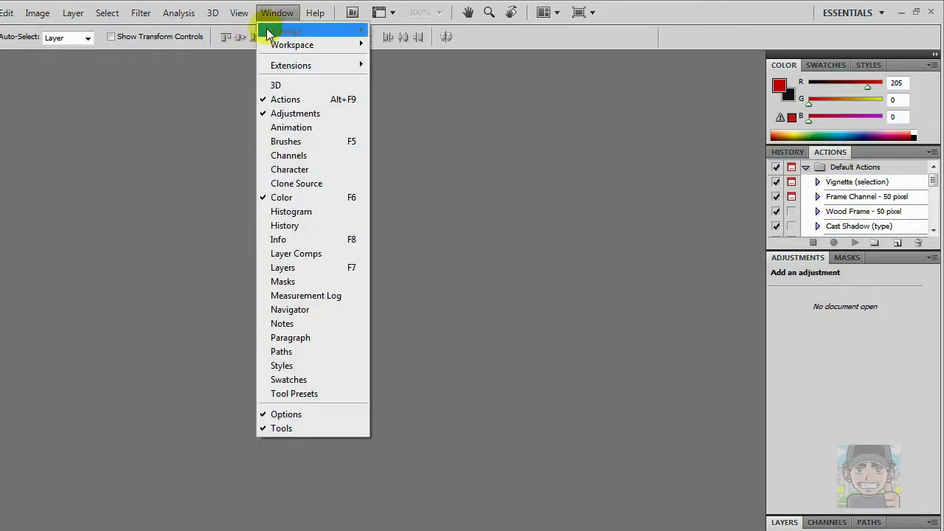
pyautogui.click(332, 128)
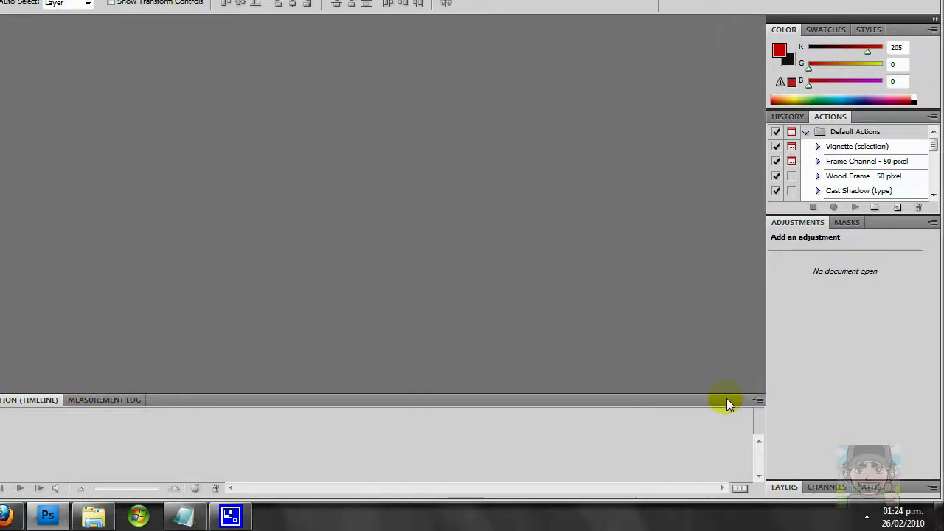
pyautogui.moveTo(726, 402); pyautogui.dragTo(655, 337)
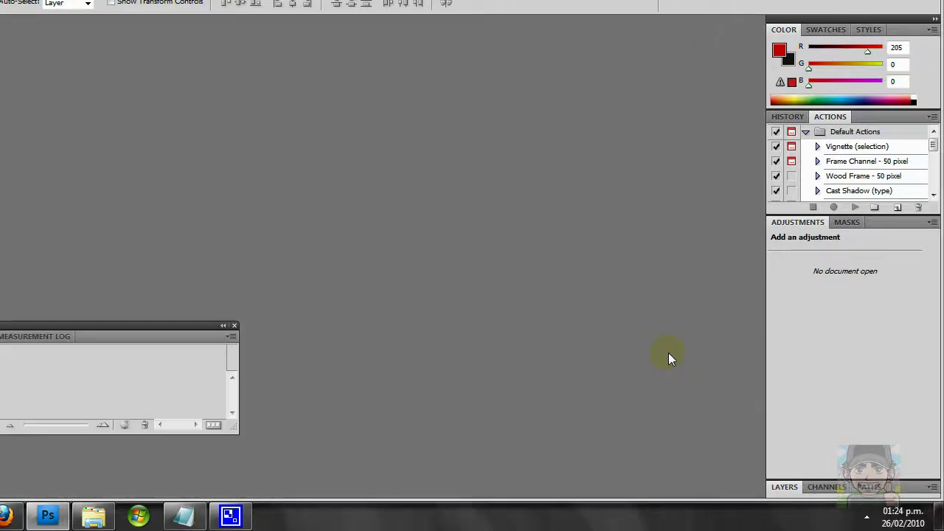
pyautogui.click(264, 325)
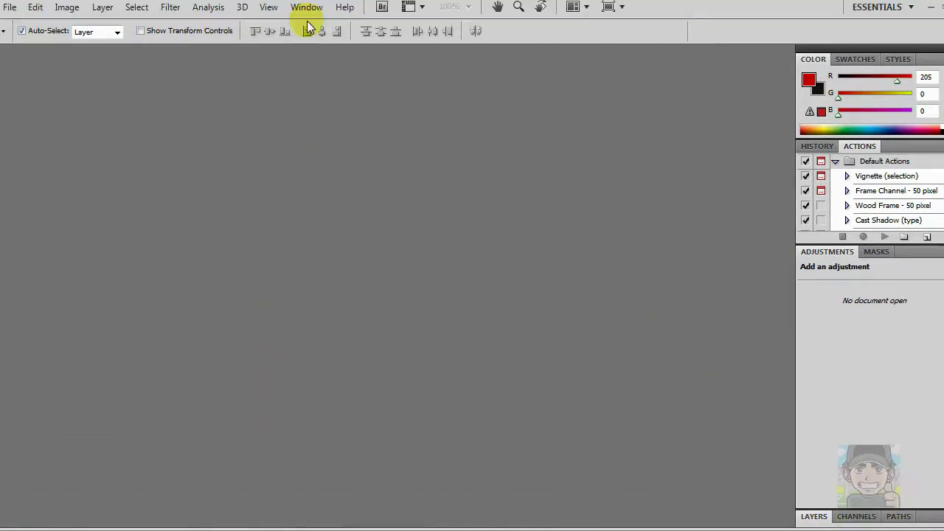
pyautogui.click(309, 16)
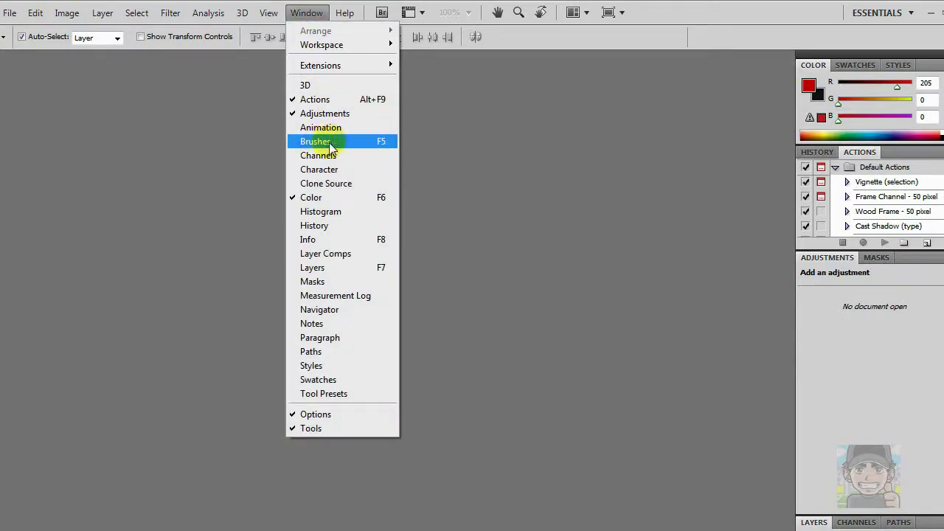
# - Show the Brushes/Clone Source group, compare both tabs, then float it and close it
pyautogui.click(329, 142)
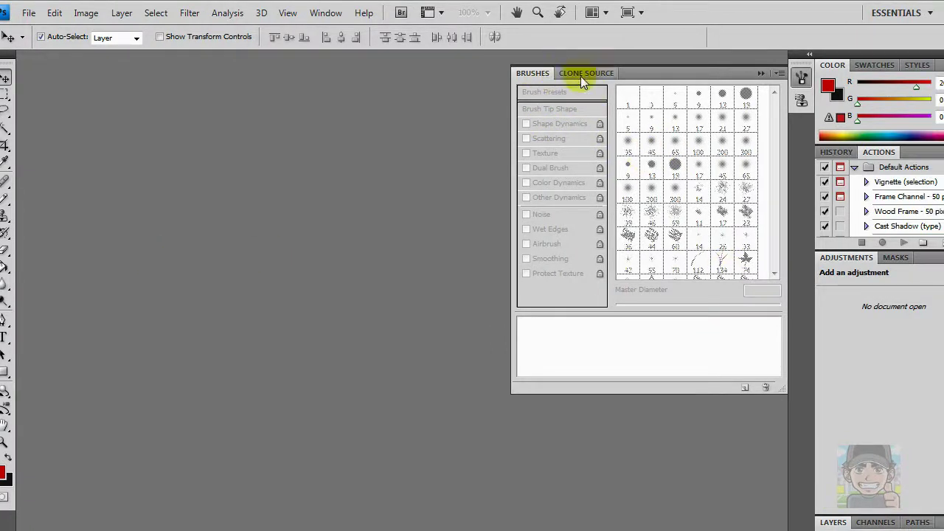
pyautogui.click(580, 76)
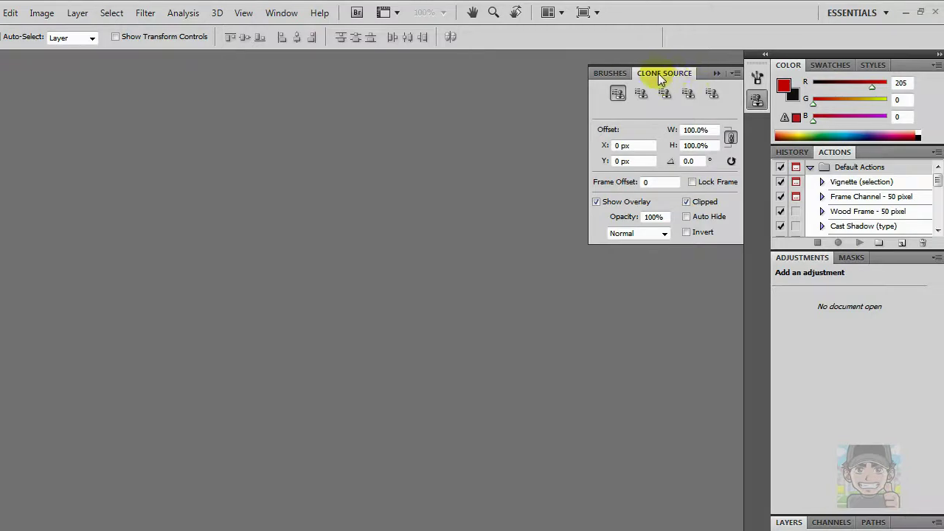
pyautogui.click(612, 74)
pyautogui.moveTo(683, 79); pyautogui.dragTo(582, 93)
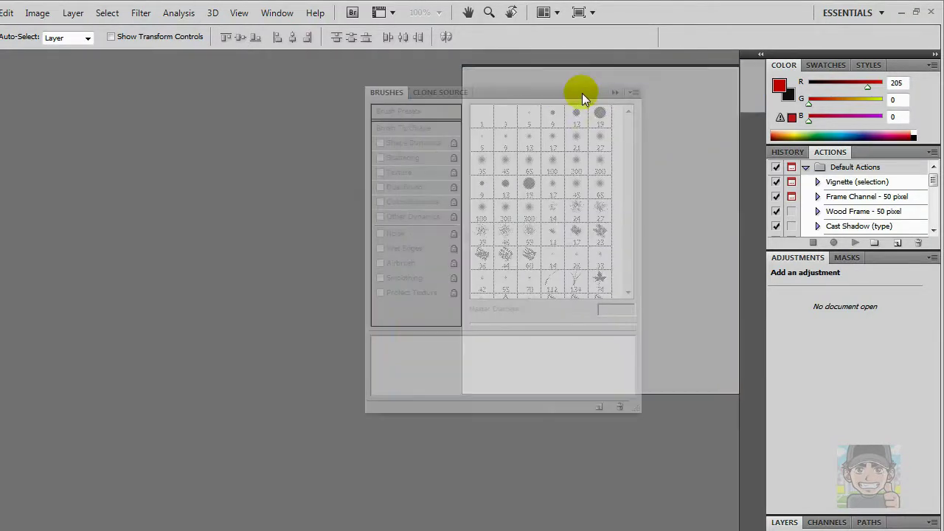
pyautogui.click(635, 81)
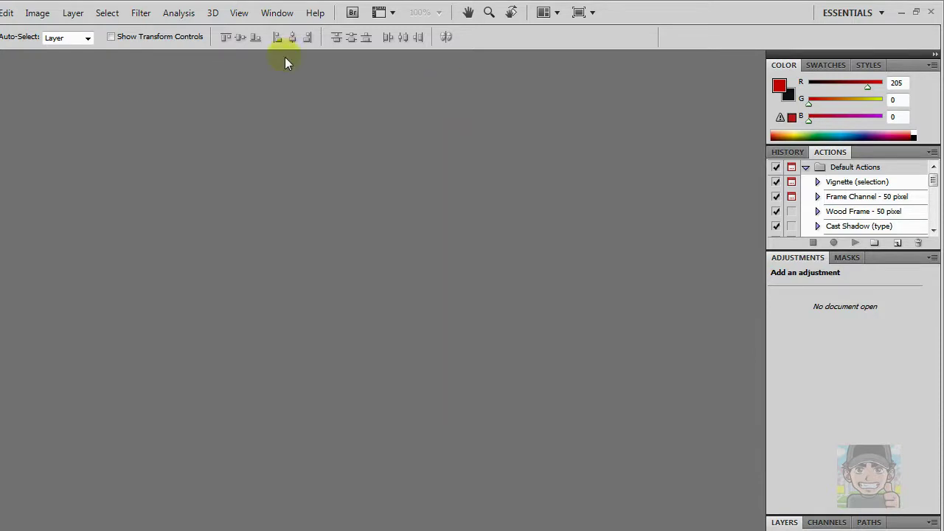
# - Show the Layers/Channels/Paths group via Channels, then hide it, leaving Color, History/Actions and Adjustments
pyautogui.click(276, 13)
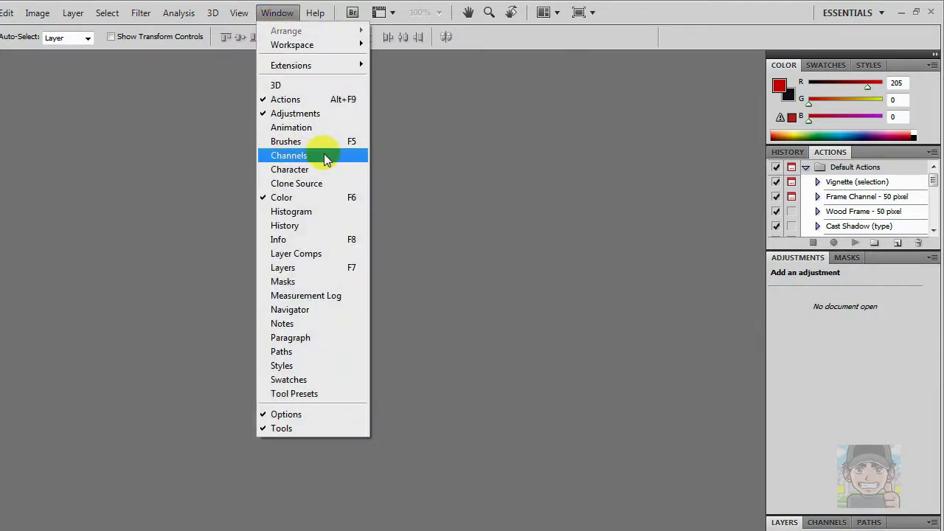
pyautogui.click(324, 155)
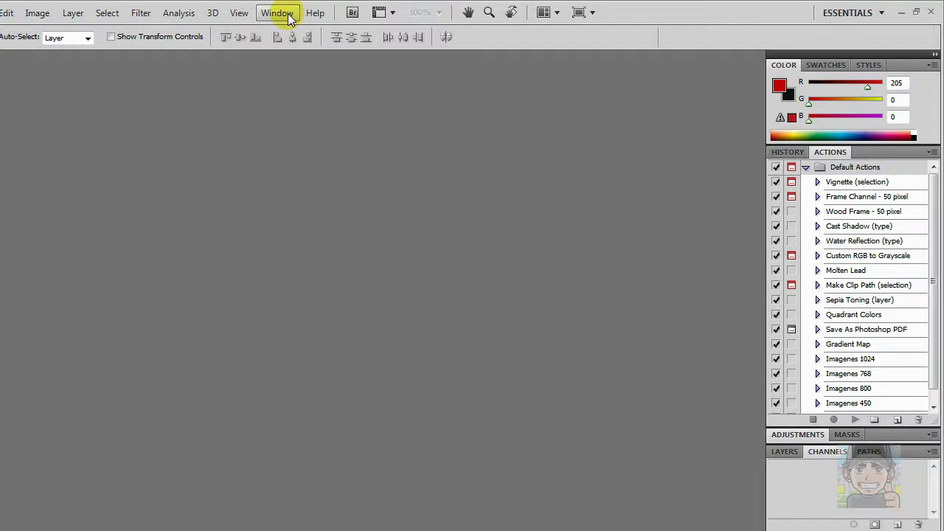
pyautogui.moveTo(934, 238); pyautogui.dragTo(934, 301)
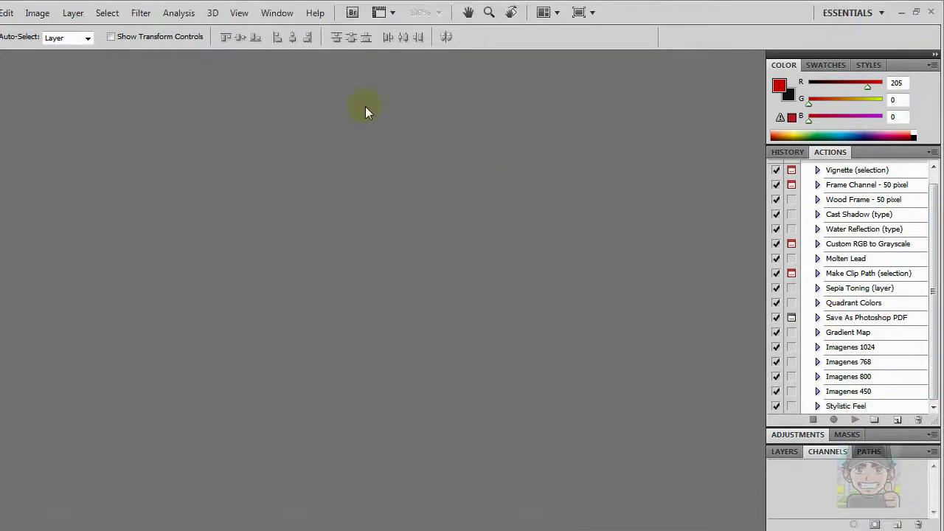
pyautogui.click(277, 13)
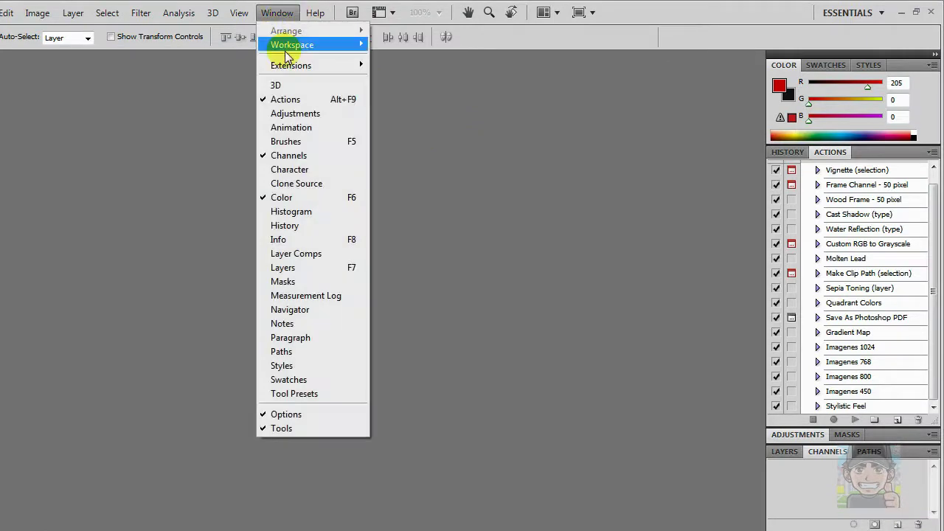
pyautogui.click(293, 157)
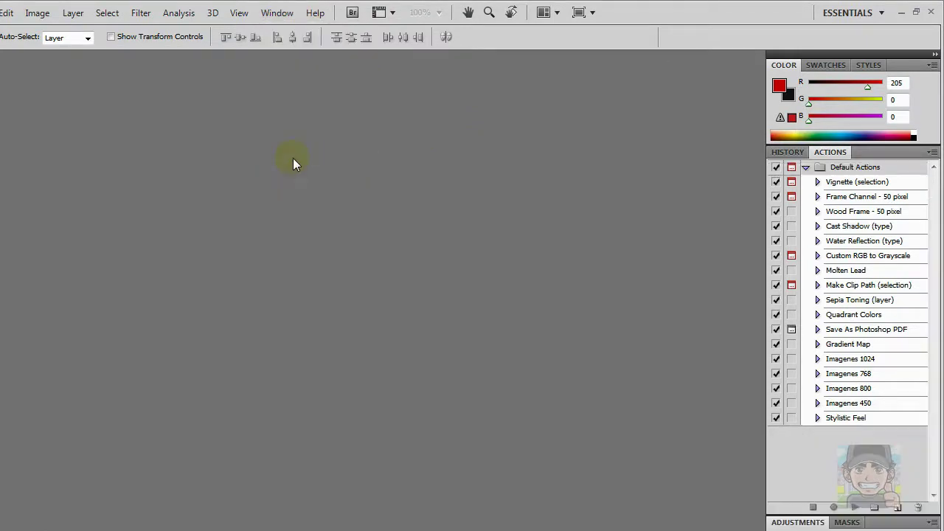
pyautogui.click(278, 13)
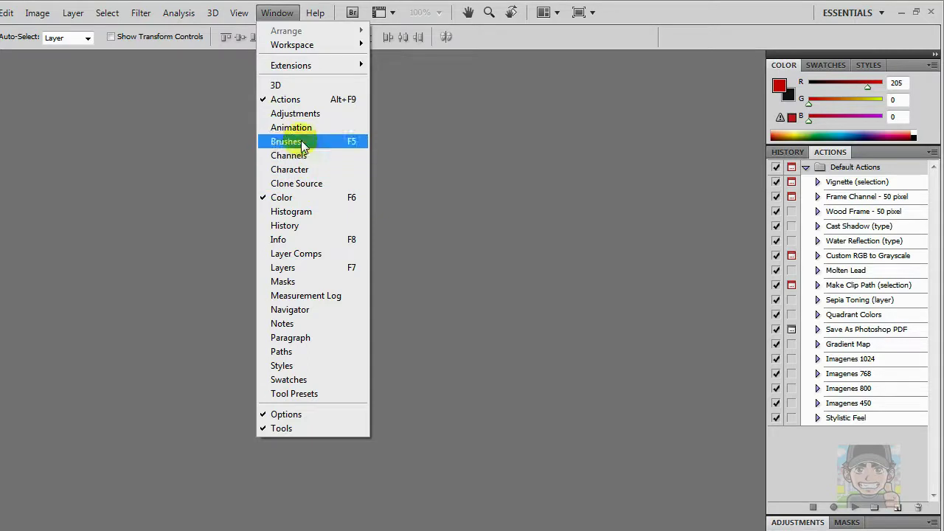
# - Show the Histogram group, browse its Navigator and Info tabs, and dock it above Color
pyautogui.click(296, 198)
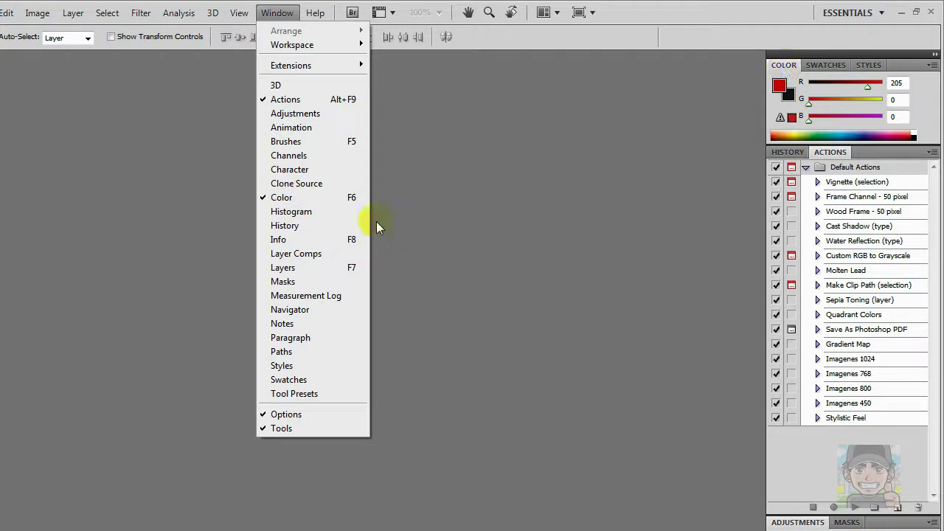
pyautogui.click(313, 213)
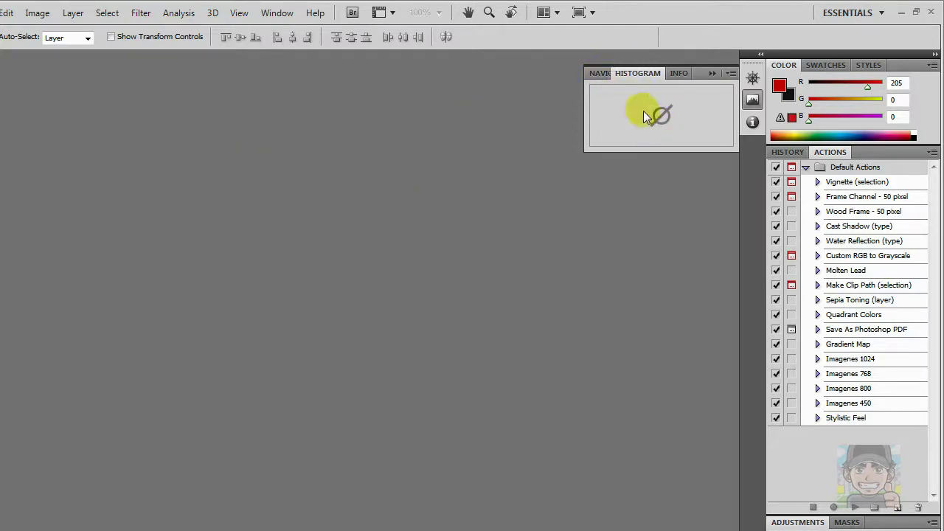
pyautogui.click(601, 76)
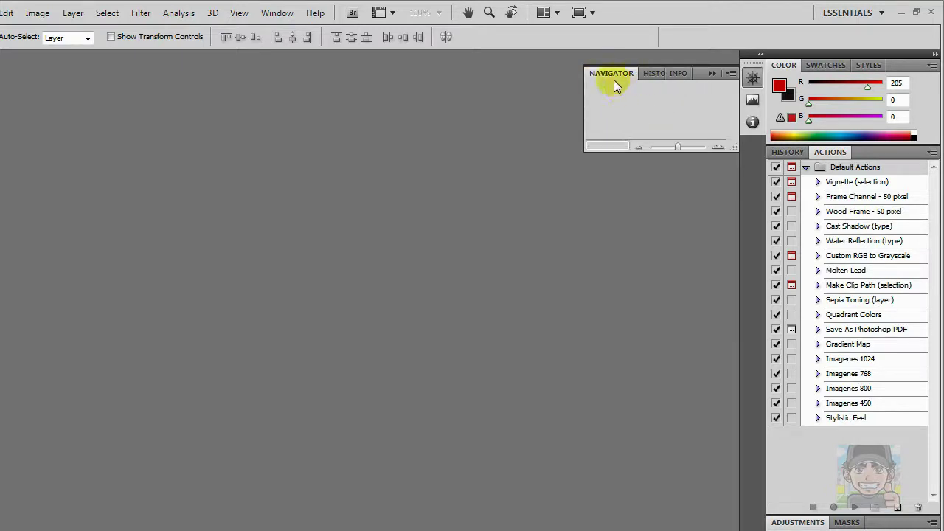
pyautogui.click(678, 74)
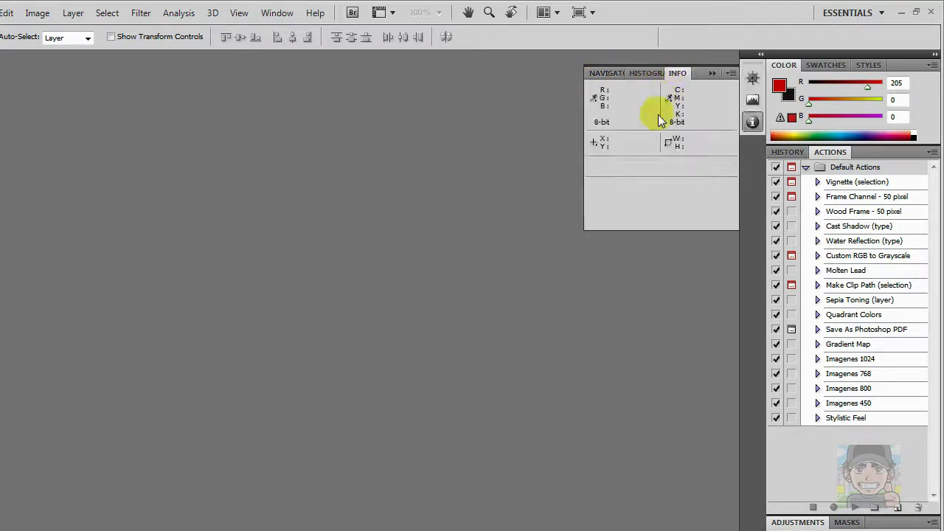
pyautogui.click(606, 74)
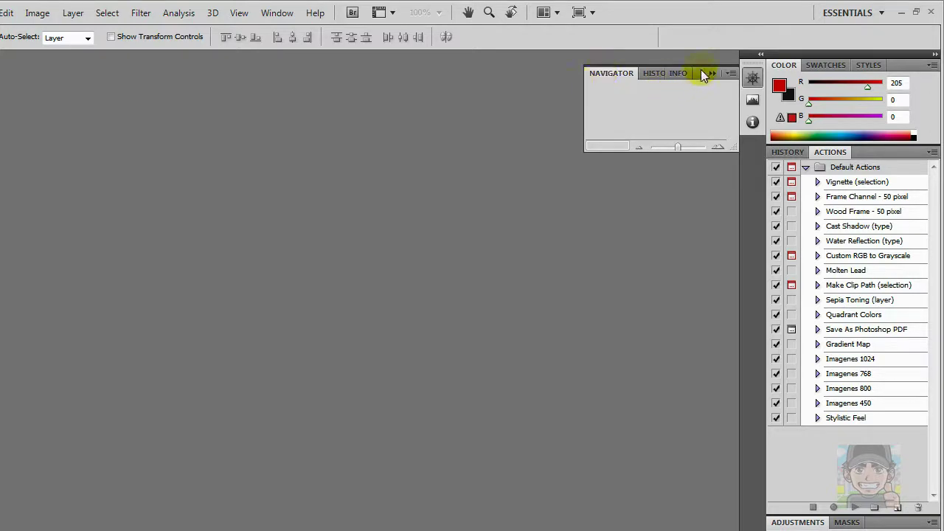
pyautogui.moveTo(703, 76)
pyautogui.mouseDown()
pyautogui.moveTo(836, 83)
pyautogui.moveTo(849, 63)
pyautogui.mouseUp()
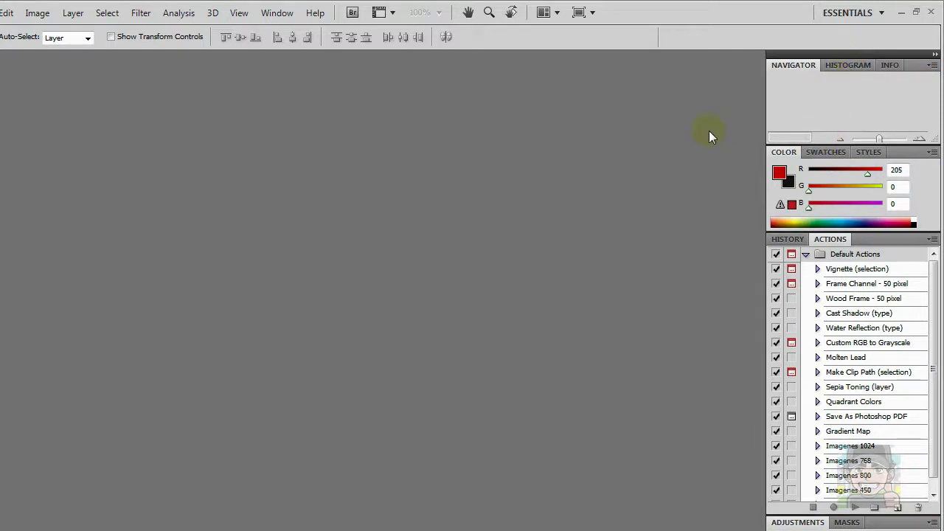
# - Collapse History/Actions and Color by double-clicking their tabs, then expand Adjustments
pyautogui.doubleClick(871, 239)
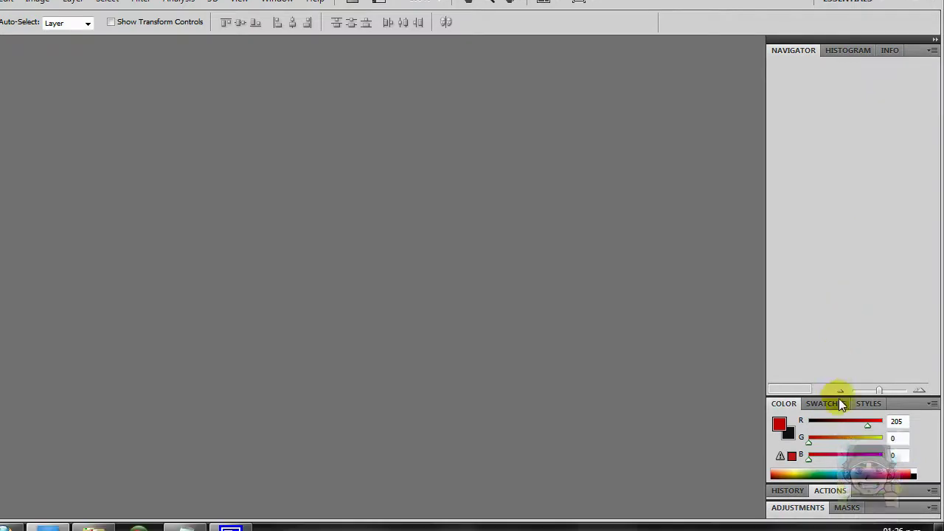
pyautogui.doubleClick(869, 419)
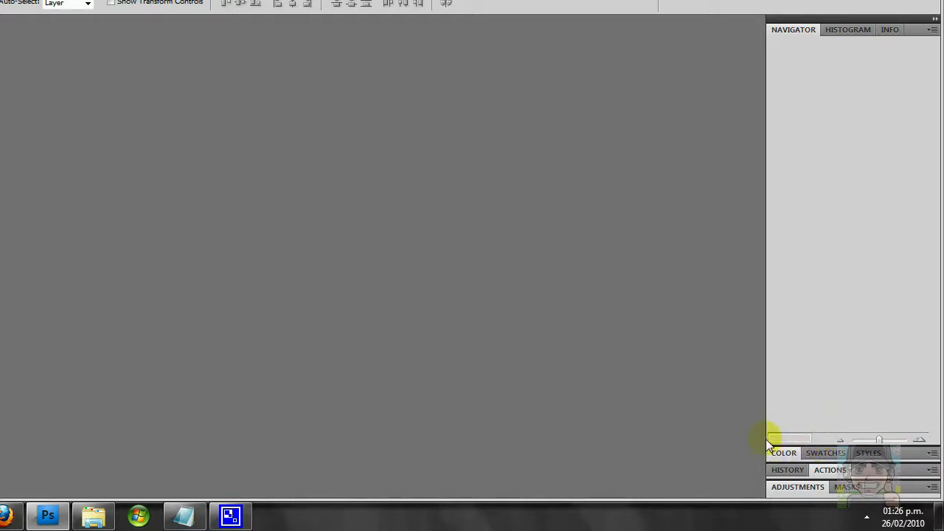
pyautogui.click(897, 487)
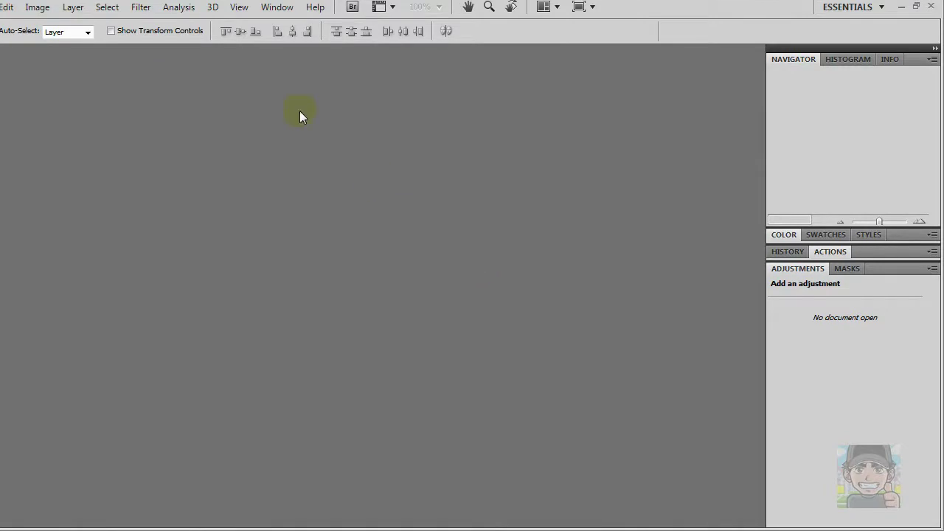
# - Add the Layers/Channels/Paths group back and enlarge Layers by dragging its divider up over Navigator
pyautogui.click(275, 15)
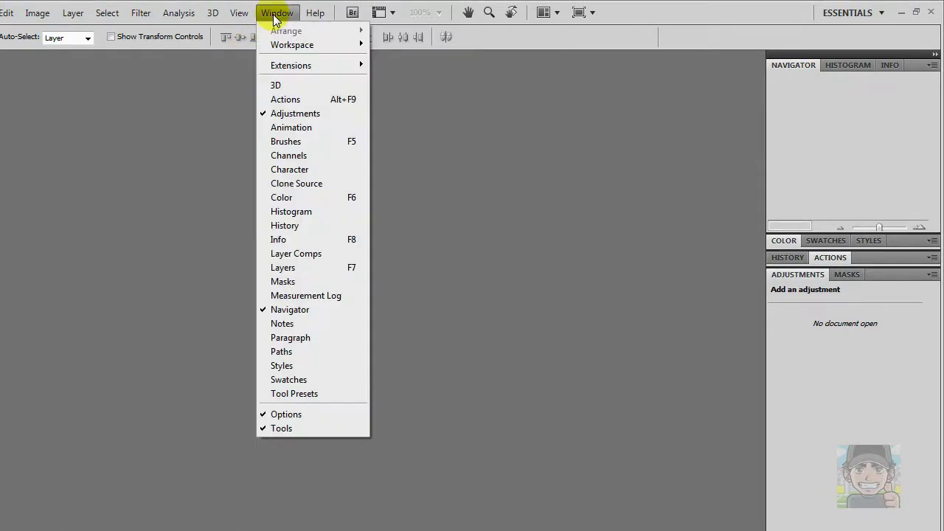
pyautogui.click(308, 156)
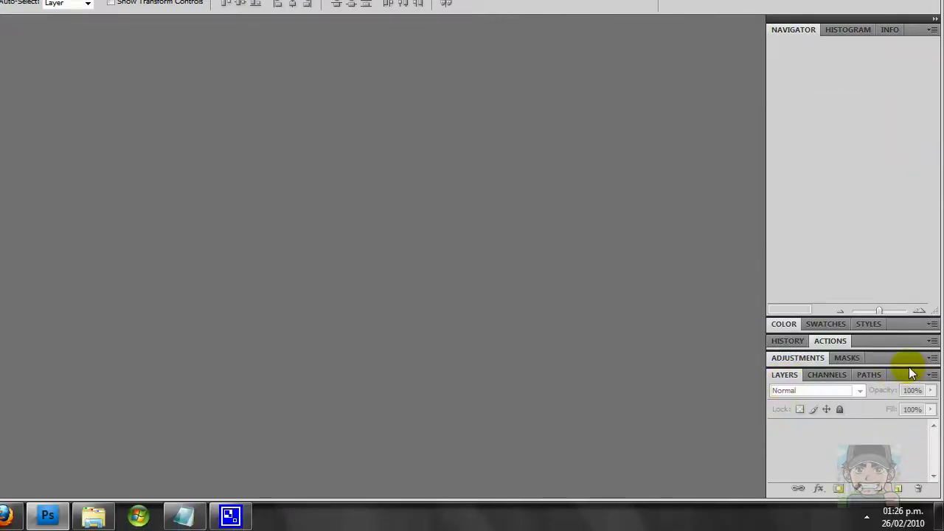
pyautogui.moveTo(912, 374); pyautogui.dragTo(786, 237)
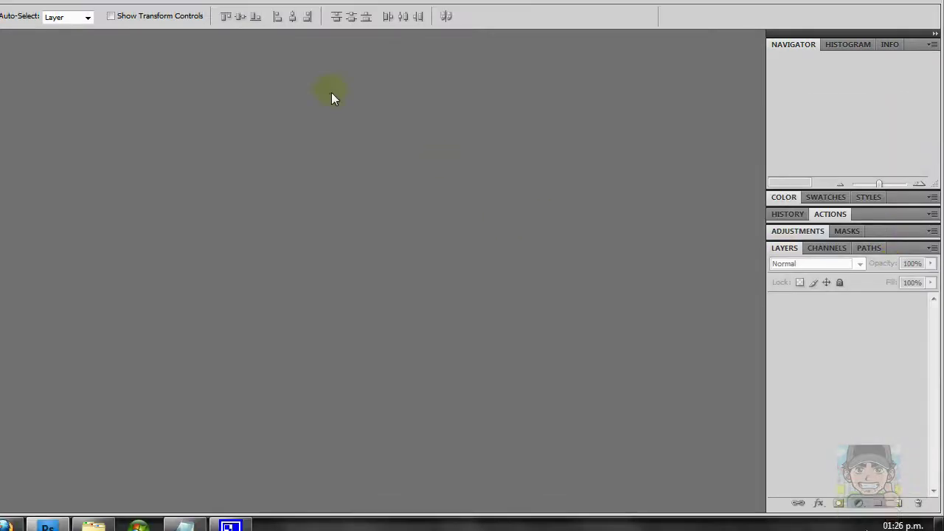
pyautogui.click(278, 13)
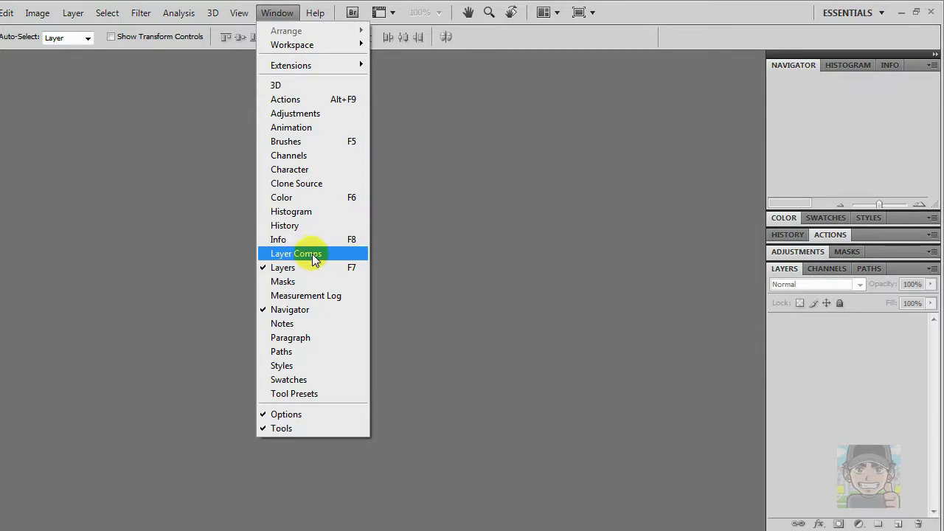
pyautogui.click(312, 254)
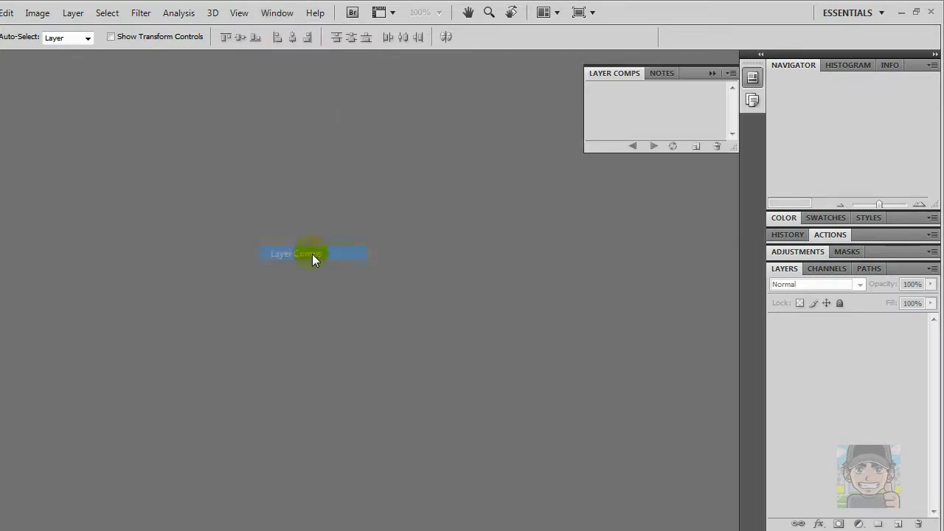
pyautogui.click(662, 74)
pyautogui.click(612, 74)
pyautogui.moveTo(698, 73); pyautogui.dragTo(628, 111)
pyautogui.click(653, 101)
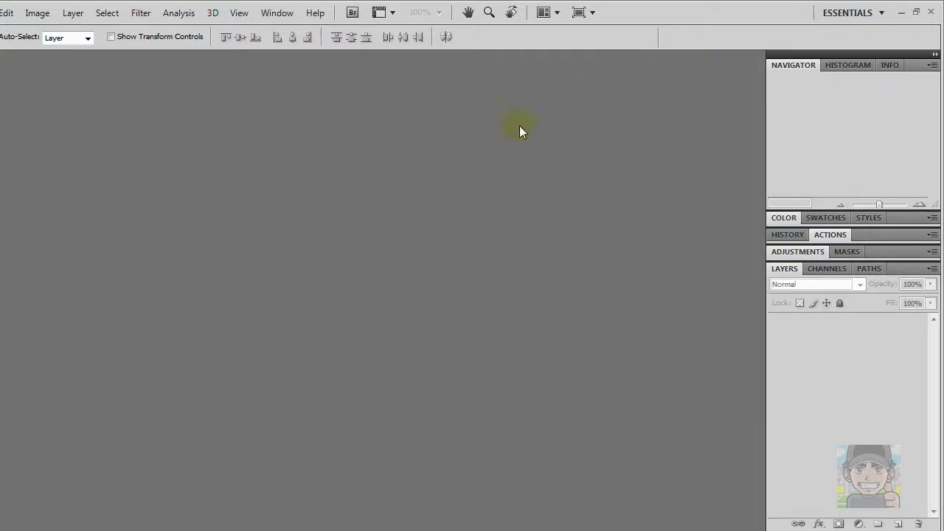
pyautogui.click(279, 13)
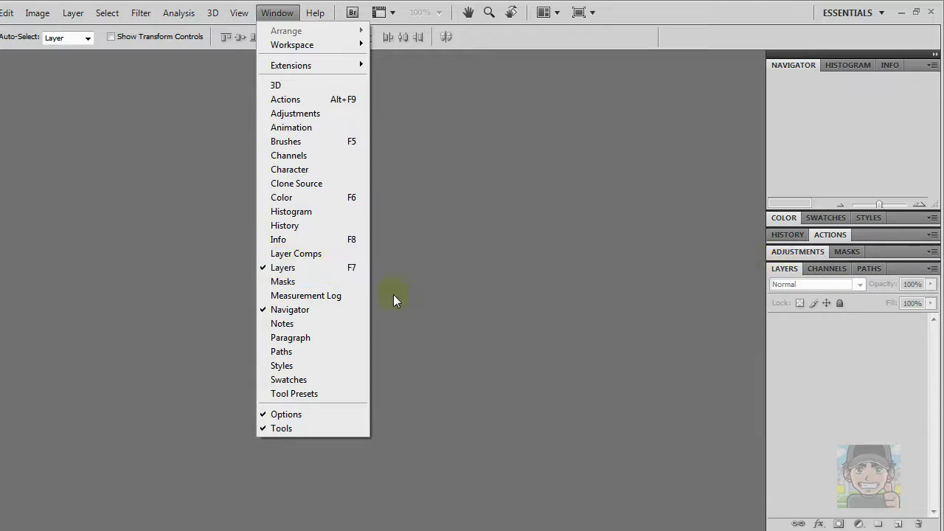
pyautogui.click(320, 295)
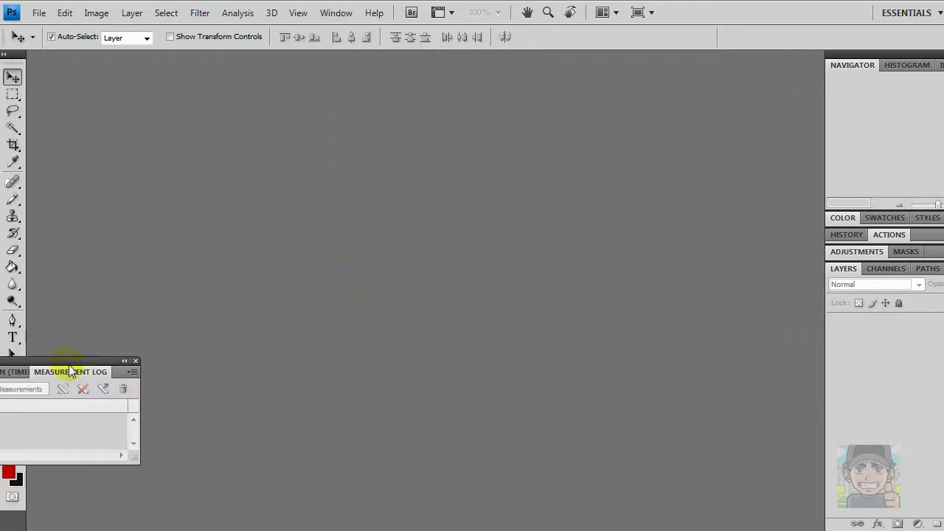
pyautogui.moveTo(68, 360); pyautogui.dragTo(476, 221)
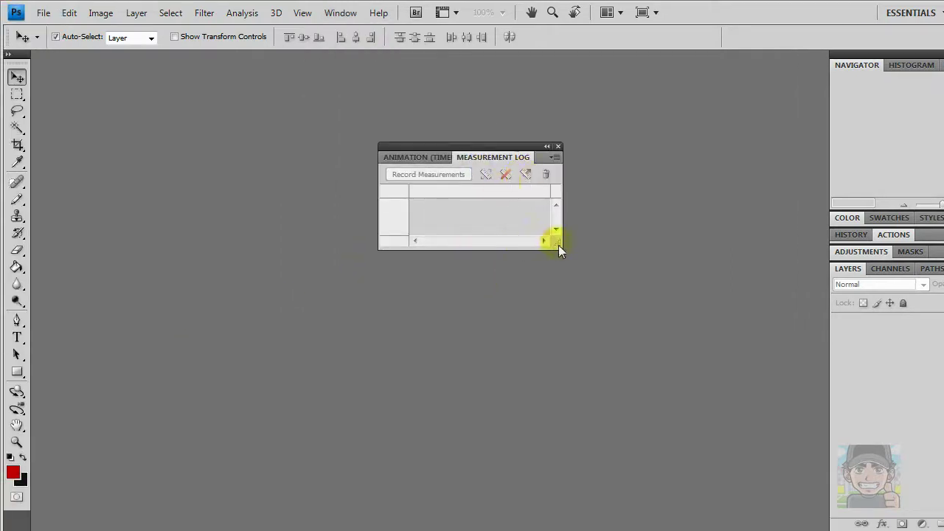
pyautogui.moveTo(559, 245); pyautogui.dragTo(656, 384)
pyautogui.click(424, 144)
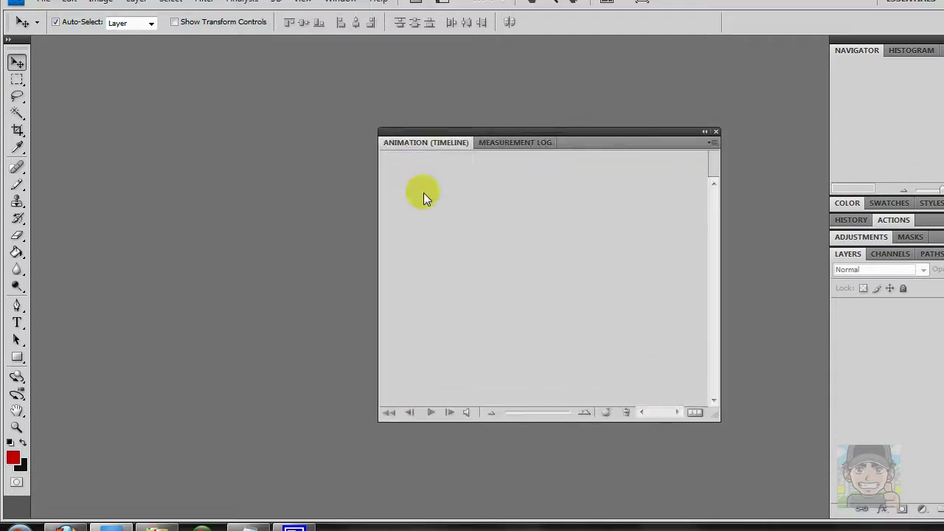
pyautogui.click(509, 143)
pyautogui.click(667, 147)
pyautogui.click(340, 12)
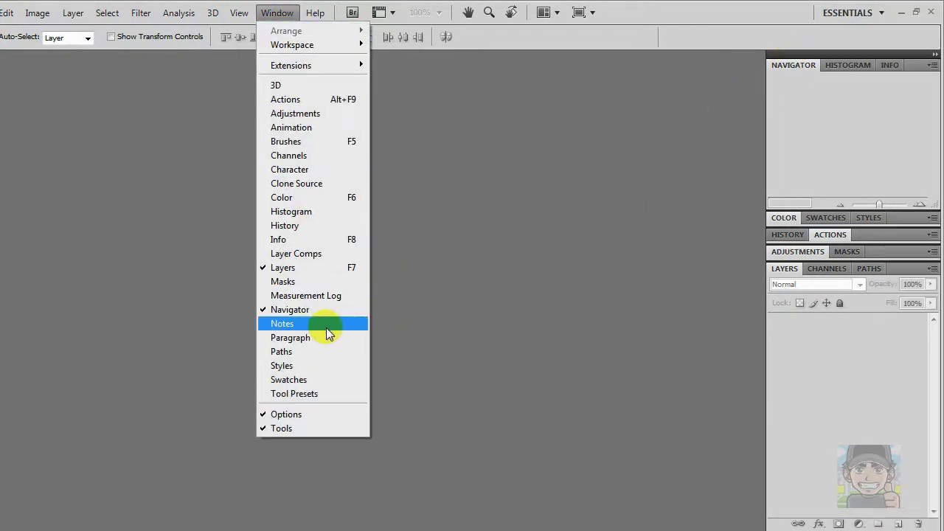
pyautogui.click(316, 329)
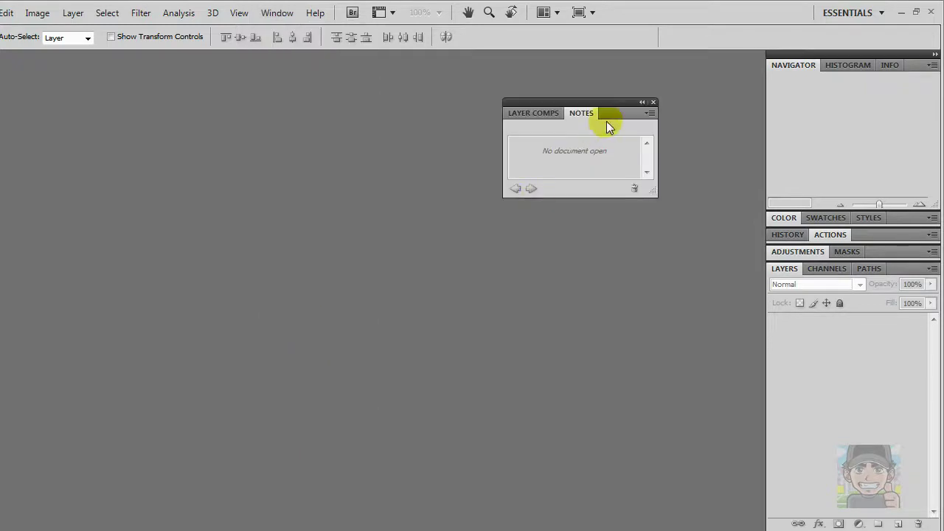
pyautogui.click(653, 102)
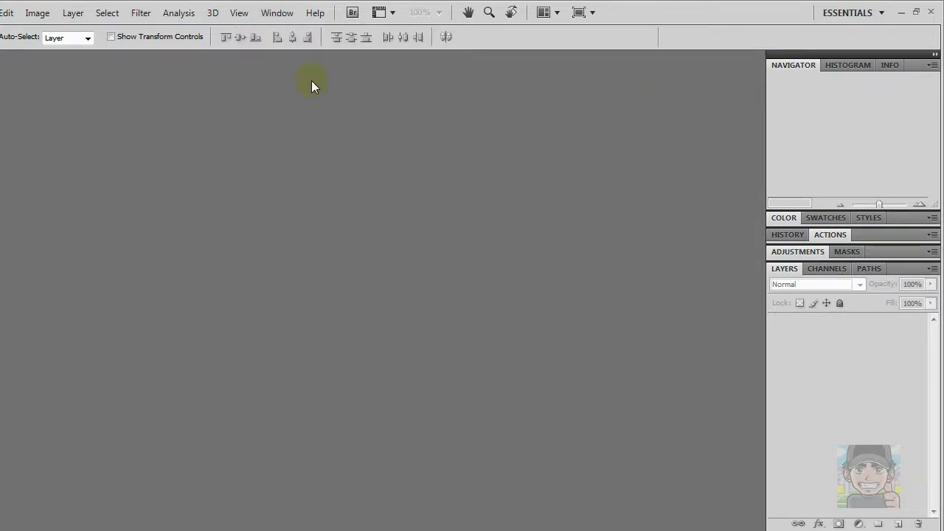
pyautogui.click(277, 13)
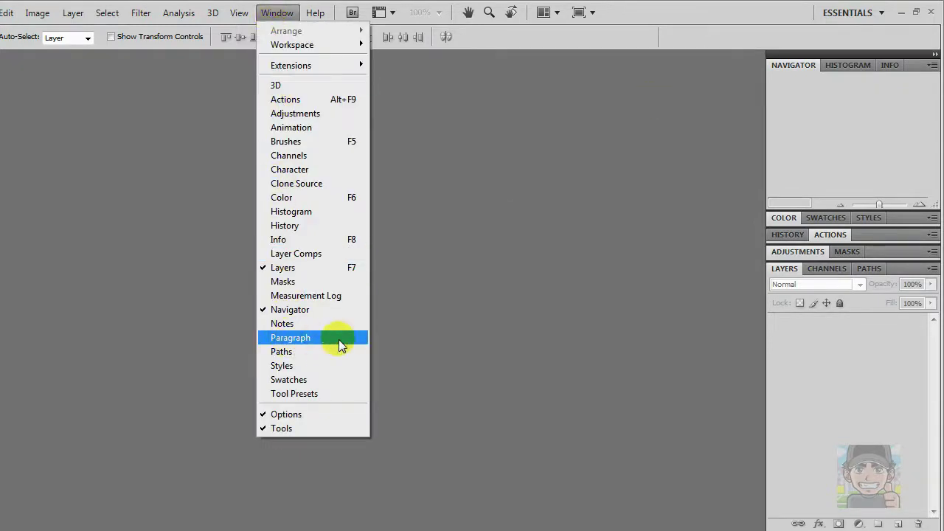
# - Show the Paragraph panel and switch to Character, keeping the 12 pt font size
pyautogui.click(280, 341)
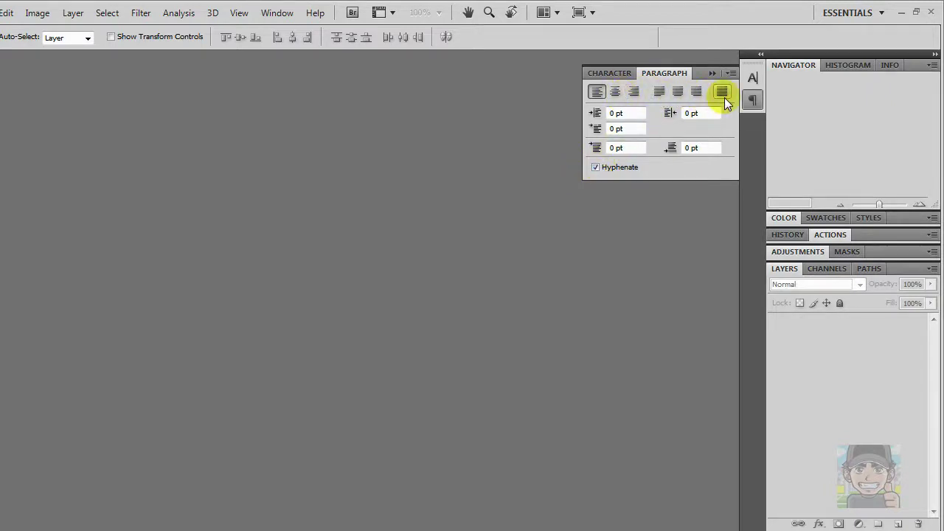
pyautogui.click(609, 73)
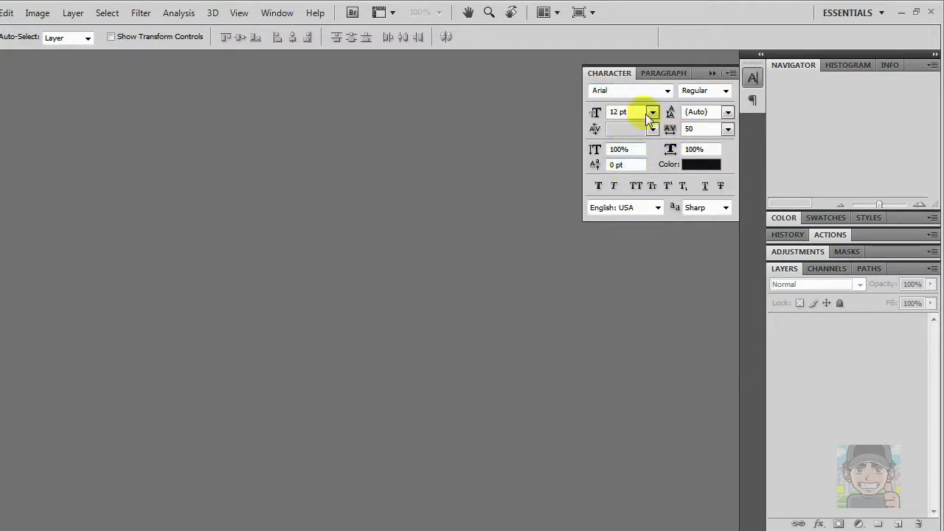
pyautogui.click(652, 114)
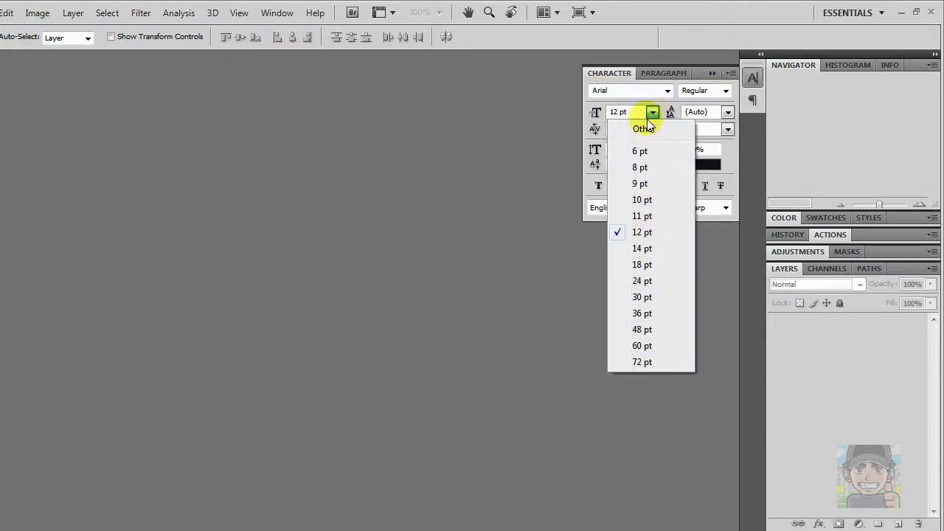
pyautogui.click(652, 113)
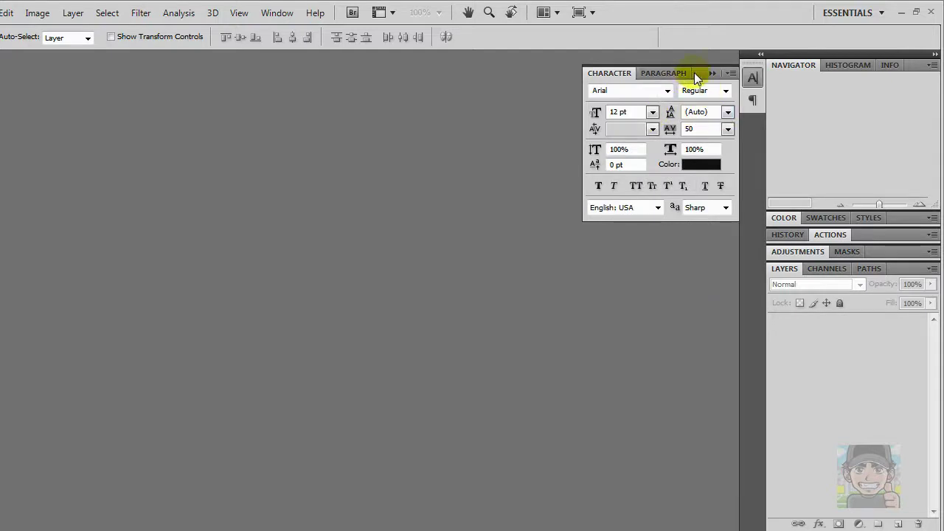
# - Dock the Character/Paragraph group between History/Actions and Adjustments, collapsed to its tabs
pyautogui.moveTo(694, 74); pyautogui.dragTo(858, 249)
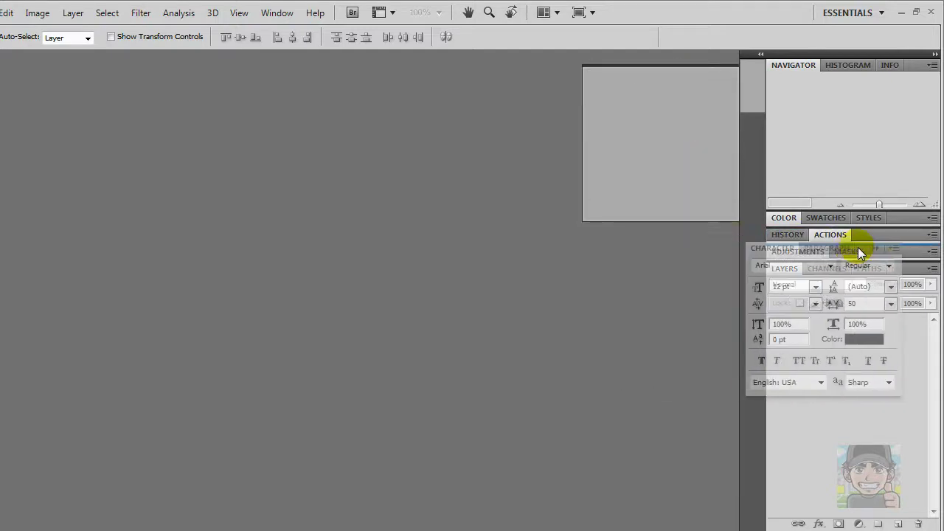
pyautogui.moveTo(858, 249)
pyautogui.mouseDown()
pyautogui.moveTo(660, 251)
pyautogui.moveTo(808, 247)
pyautogui.mouseUp()
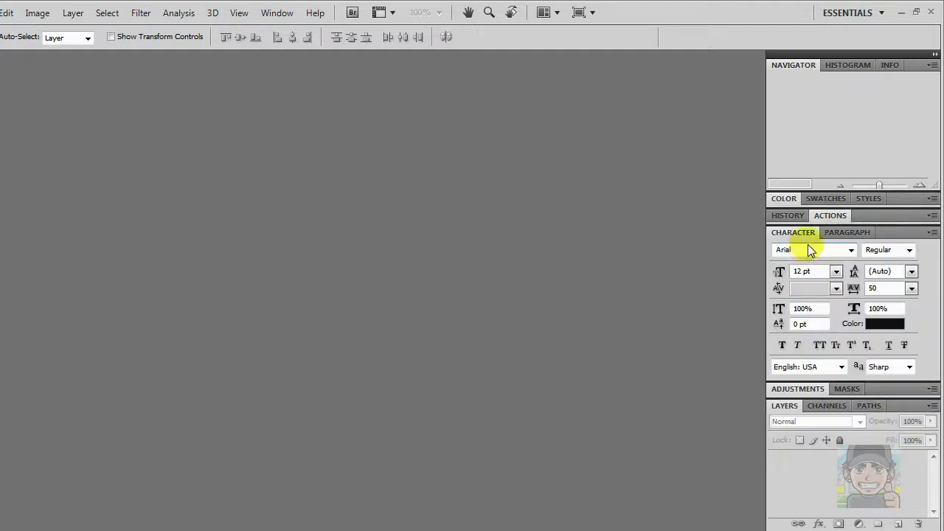
pyautogui.doubleClick(891, 234)
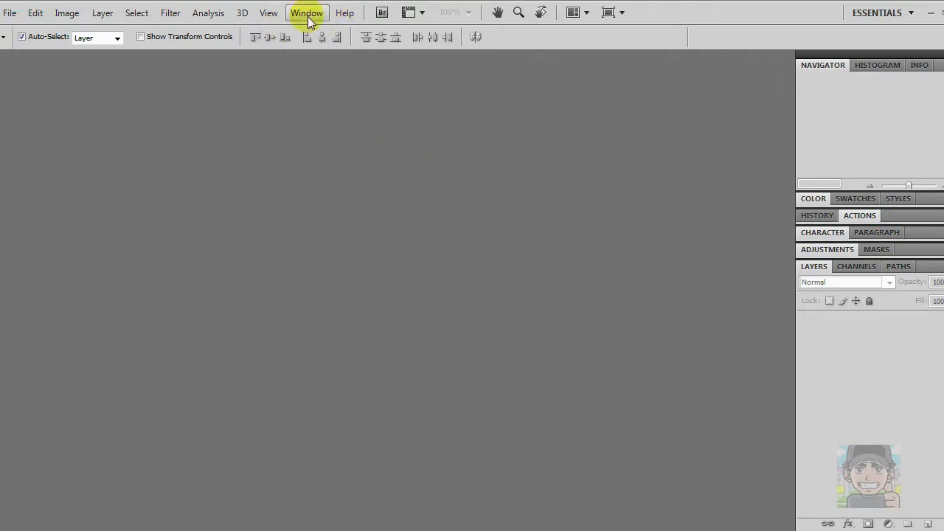
pyautogui.click(308, 17)
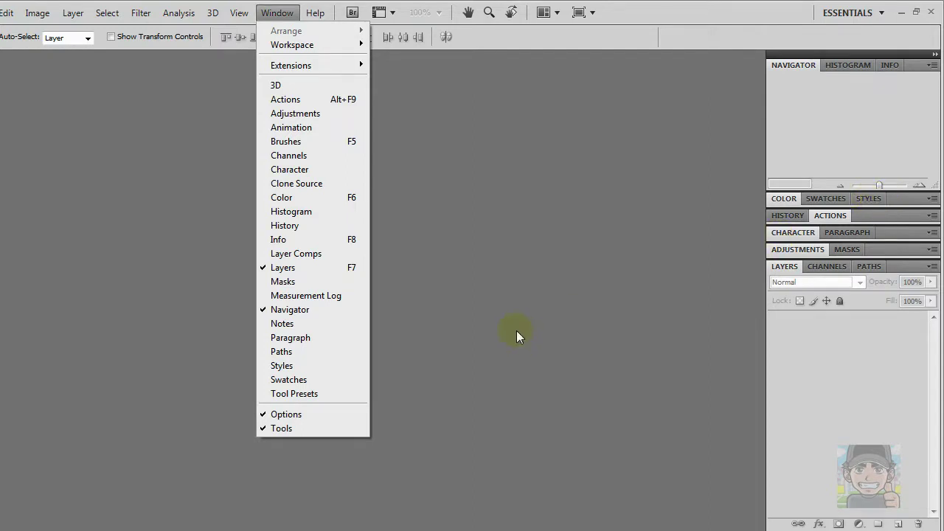
# - Expand the Swatches tab in the Color/Swatches/Styles group to display its colour grid
pyautogui.click(821, 197)
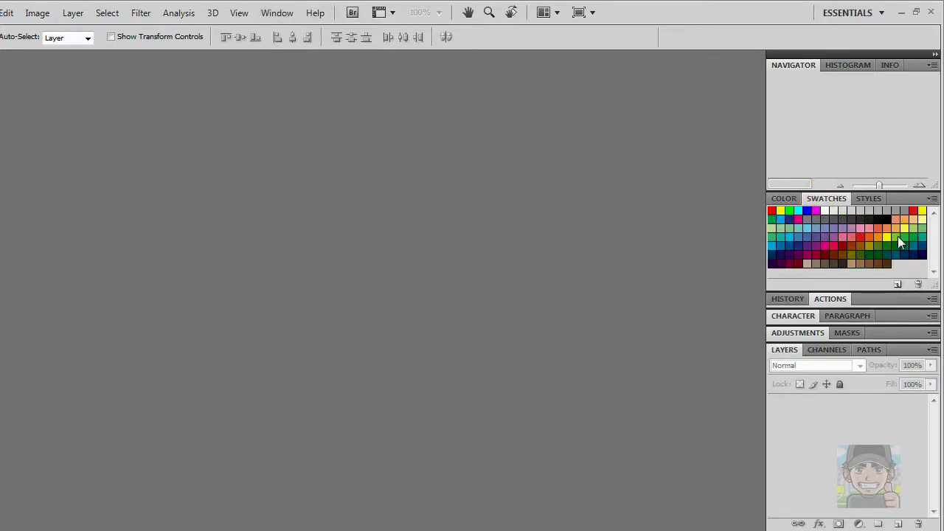
pyautogui.click(747, 275)
pyautogui.click(277, 12)
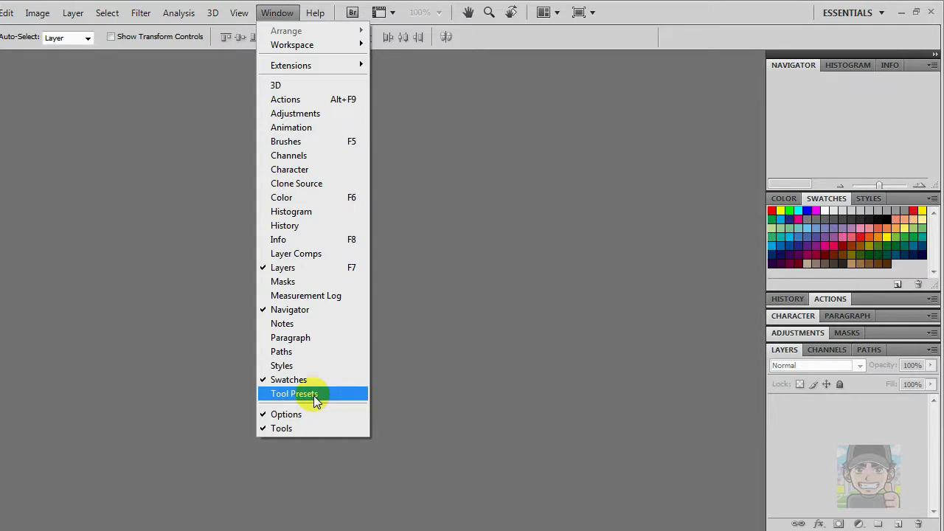
# - Float the Tool Presets panel onto the canvas, close it, and show the Window > Workspace list
pyautogui.click(316, 395)
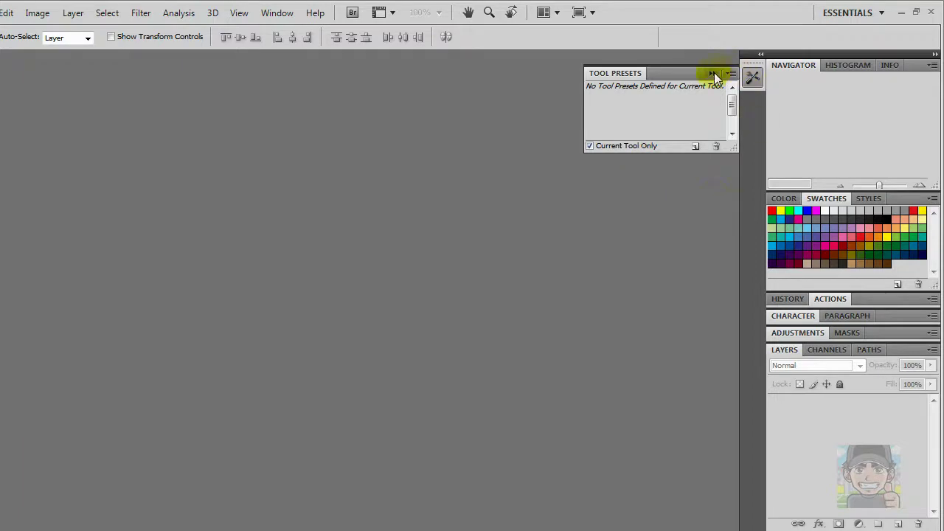
pyautogui.moveTo(679, 78); pyautogui.dragTo(559, 130)
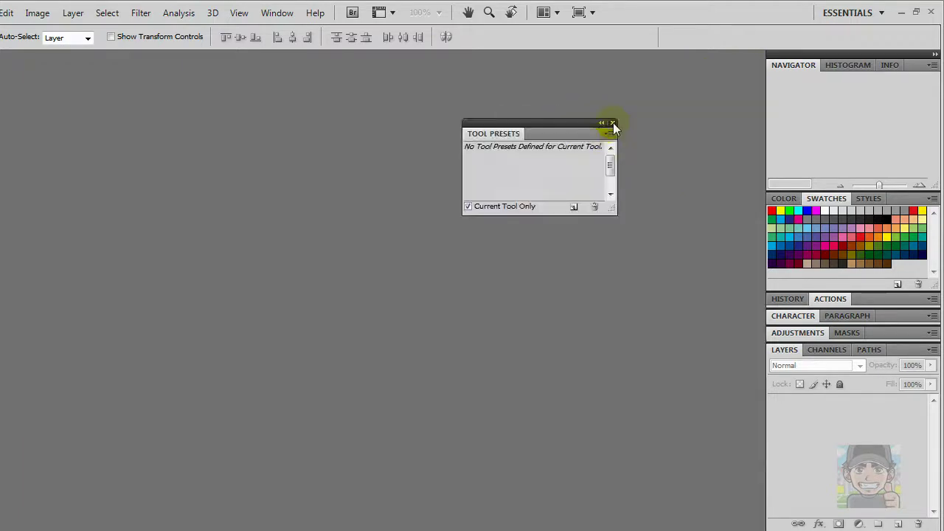
pyautogui.click(613, 122)
pyautogui.click(278, 13)
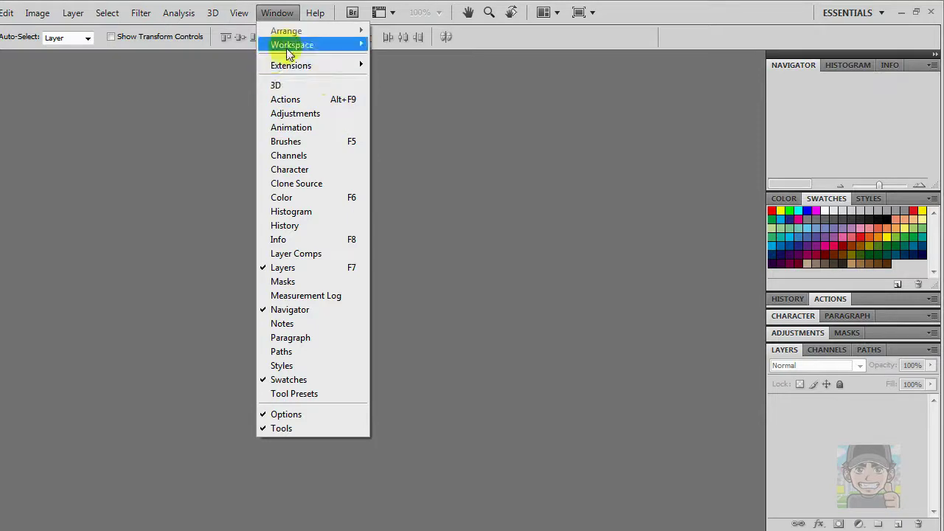
pyautogui.moveTo(292, 45)
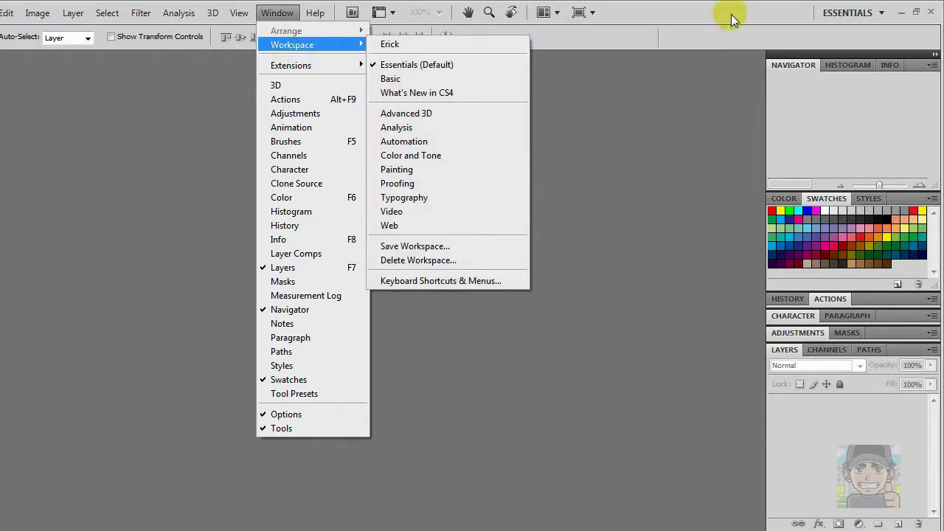
# - Save the current layout as workspace 'Taringa', including keyboard shortcuts and menus
pyautogui.click(731, 14)
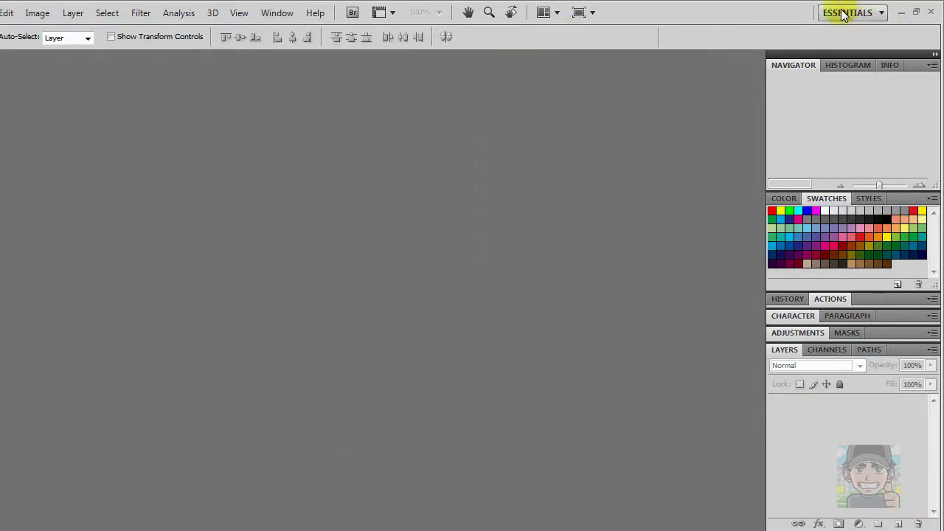
pyautogui.click(883, 13)
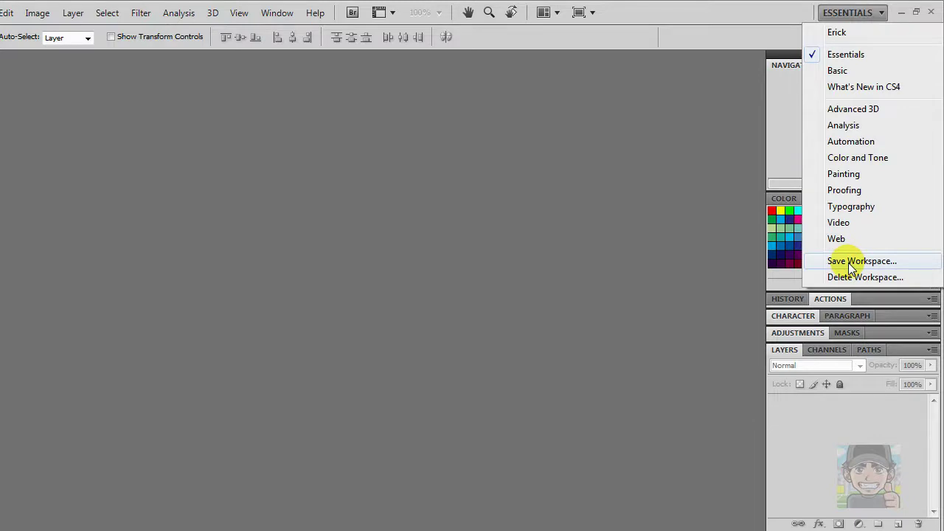
pyautogui.click(888, 264)
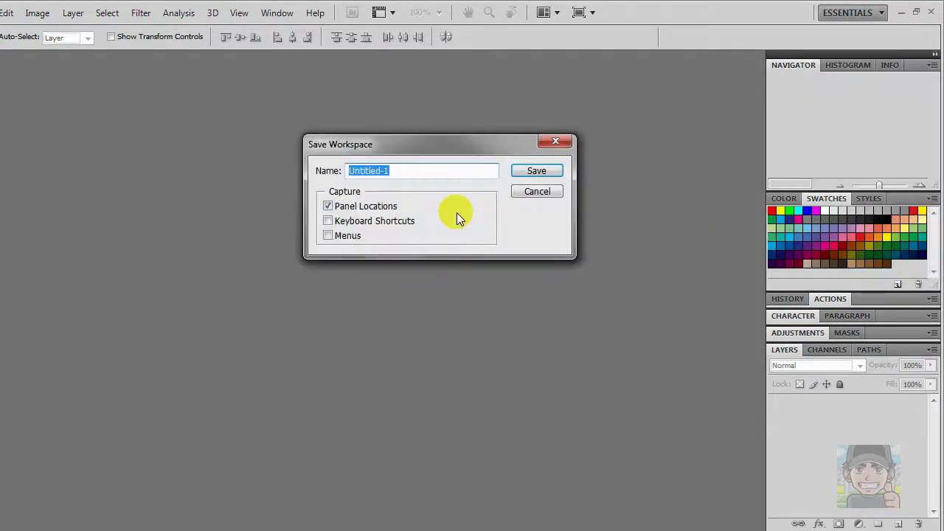
pyautogui.click(348, 225)
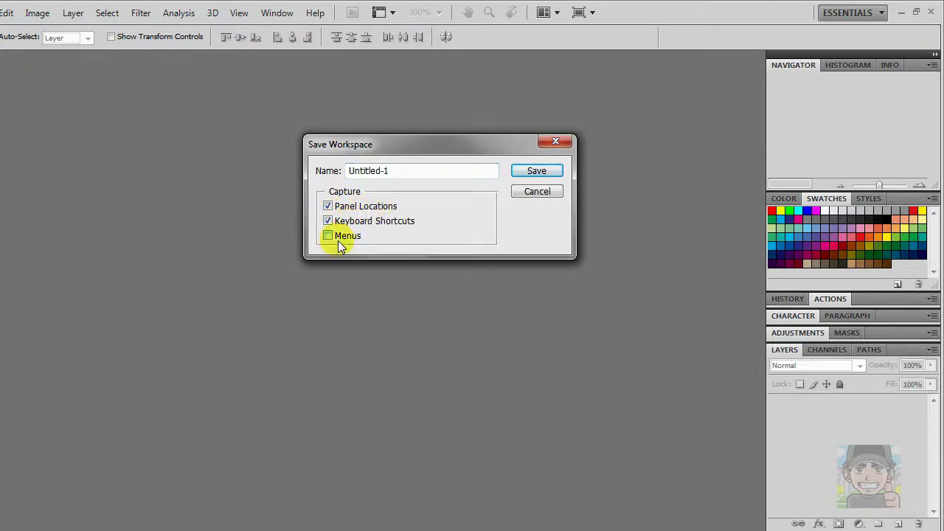
pyautogui.click(344, 240)
pyautogui.moveTo(403, 173); pyautogui.dragTo(332, 181)
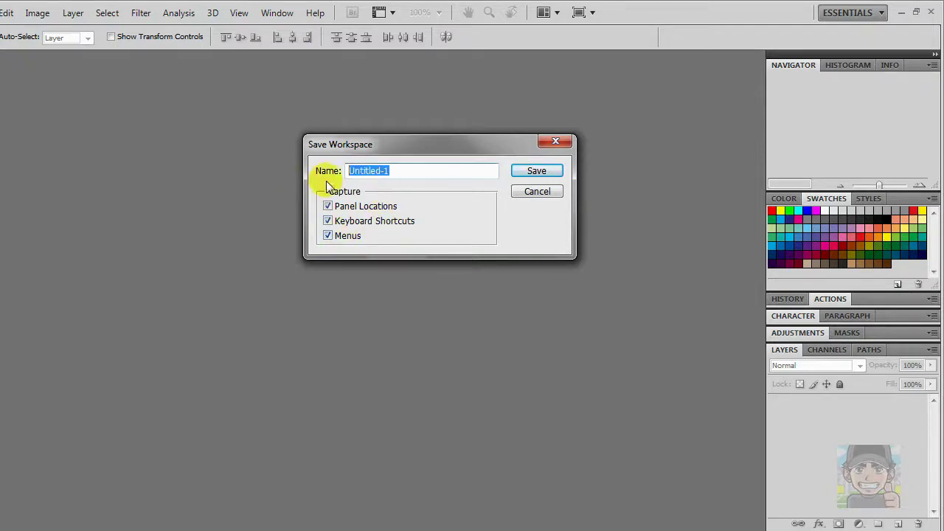
pyautogui.write('Tar')
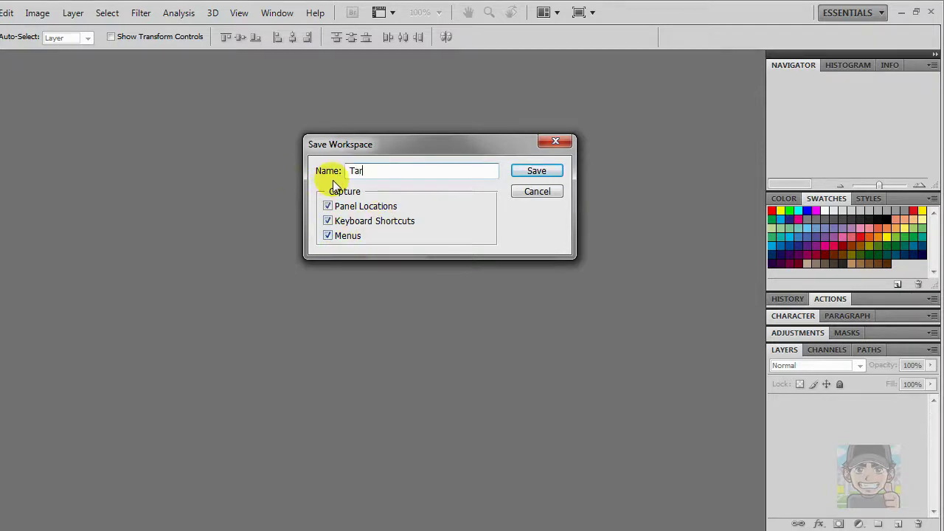
pyautogui.write('inga')
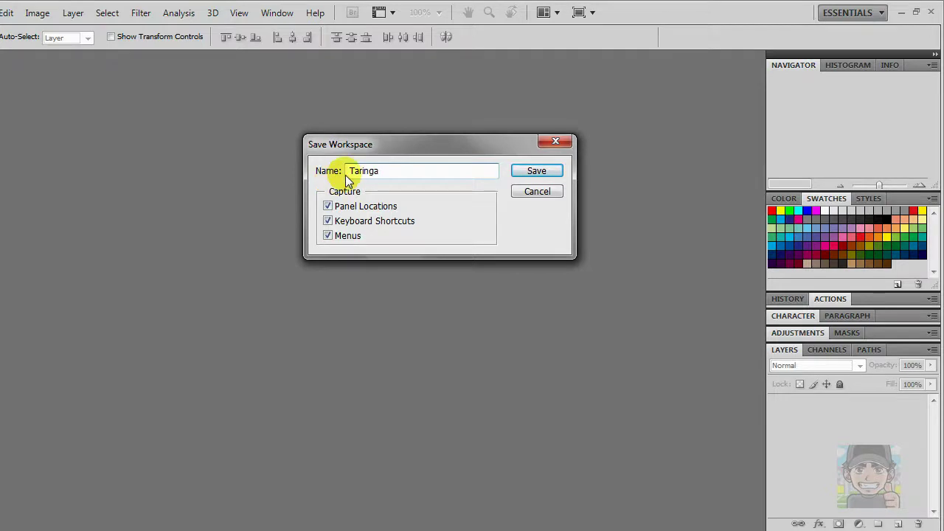
pyautogui.click(543, 169)
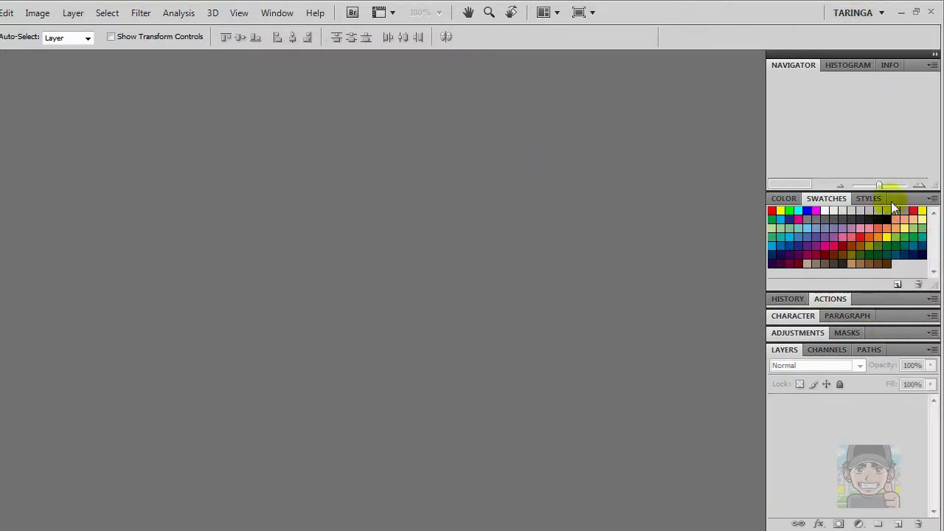
# - Collapse the Color/Swatches/Styles group to its tabs so the Layers panel gets more height
pyautogui.doubleClick(898, 199)
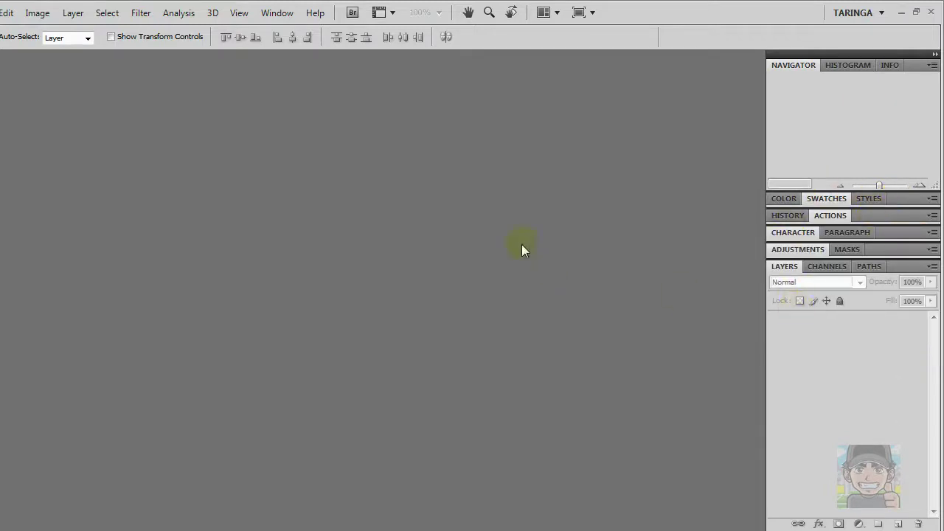